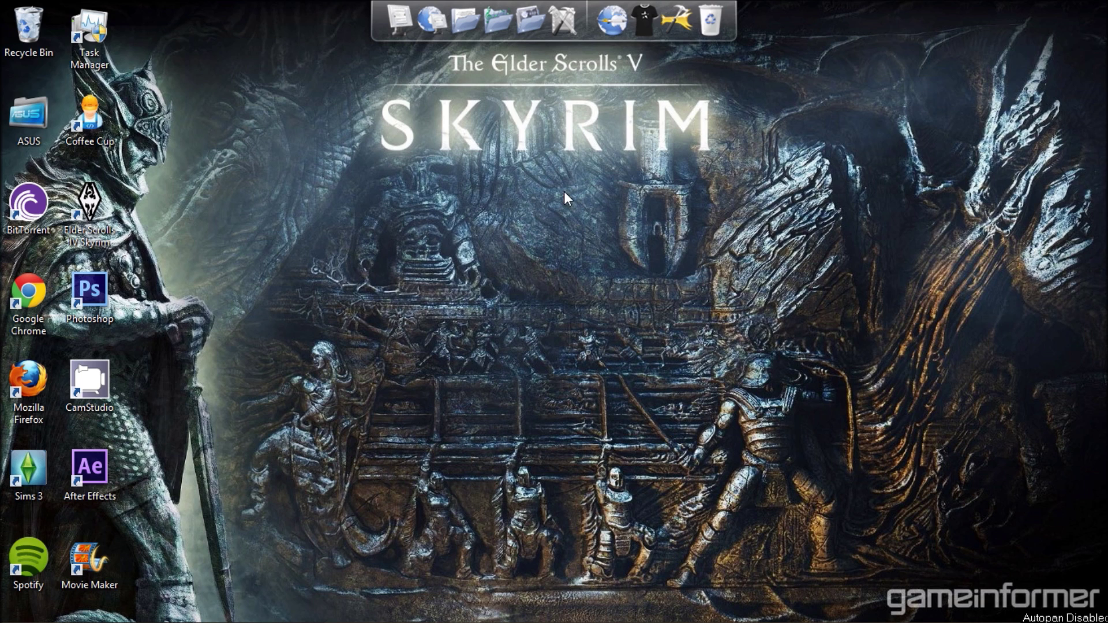
- Drag a selection rectangle across the desktop before returning to the Photoshop sunset document
{"action": "left_click_drag", "start_coordinate": [333, 172], "coordinate": [733, 88]}
- Play the shine animation from frame 1, stop it, then minimize Photoshop
{"action": "left_click", "coordinate": [146, 618]}
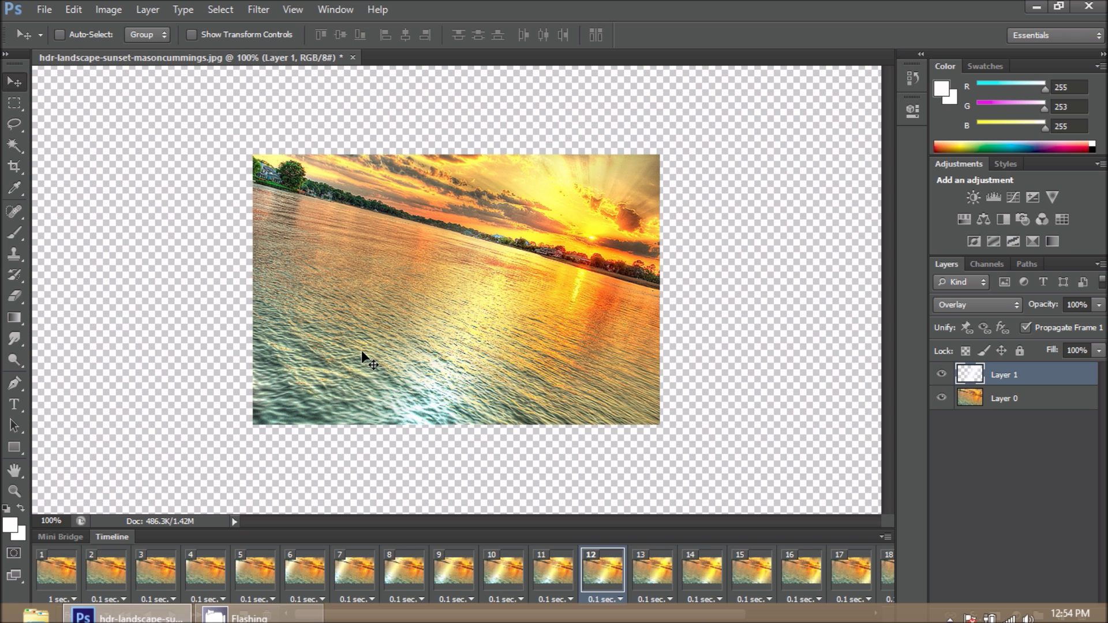
{"action": "left_click", "coordinate": [43, 589]}
{"action": "left_click", "coordinate": [172, 615]}
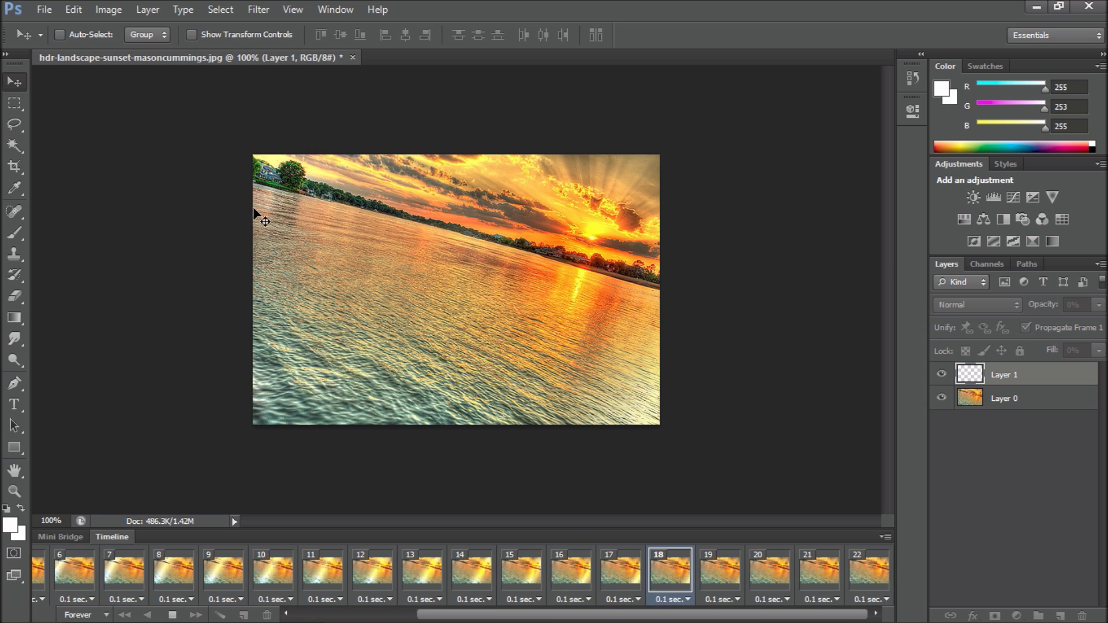
{"action": "left_click", "coordinate": [172, 615]}
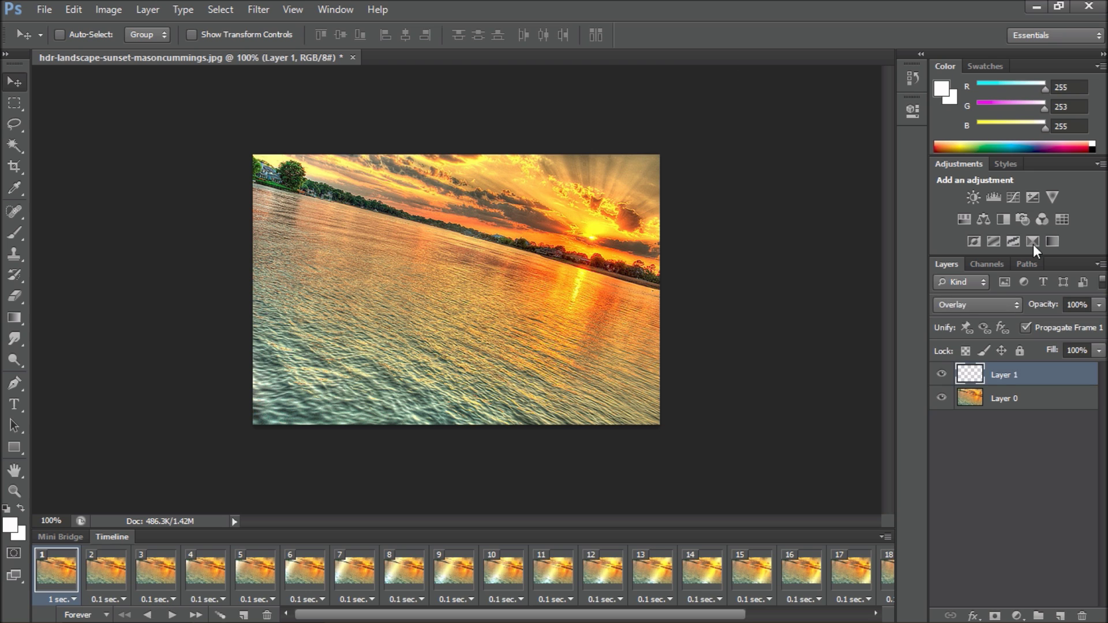
{"action": "left_click", "coordinate": [1031, 7]}
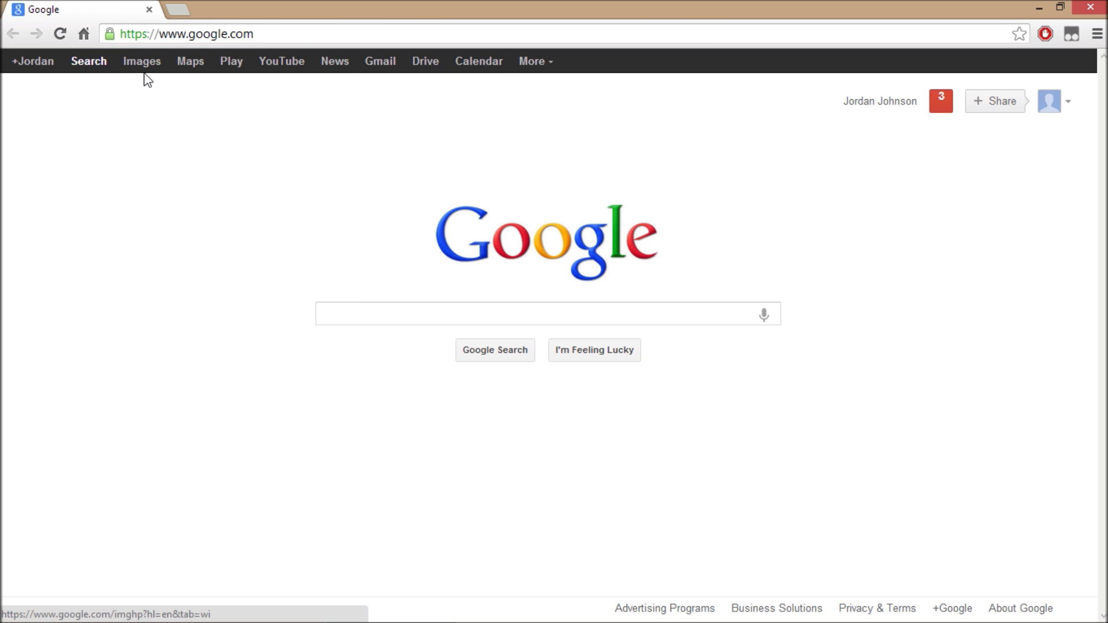
- Search Google Images for 'landscape sunset'
{"action": "left_click", "coordinate": [143, 68]}
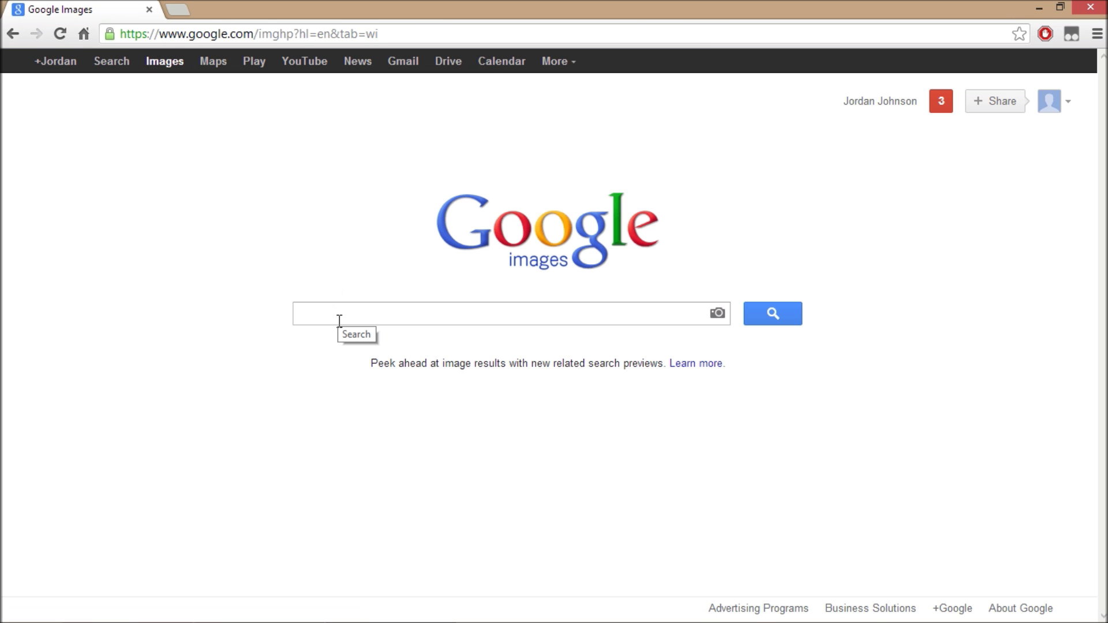
{"action": "type", "text": "landsc"}
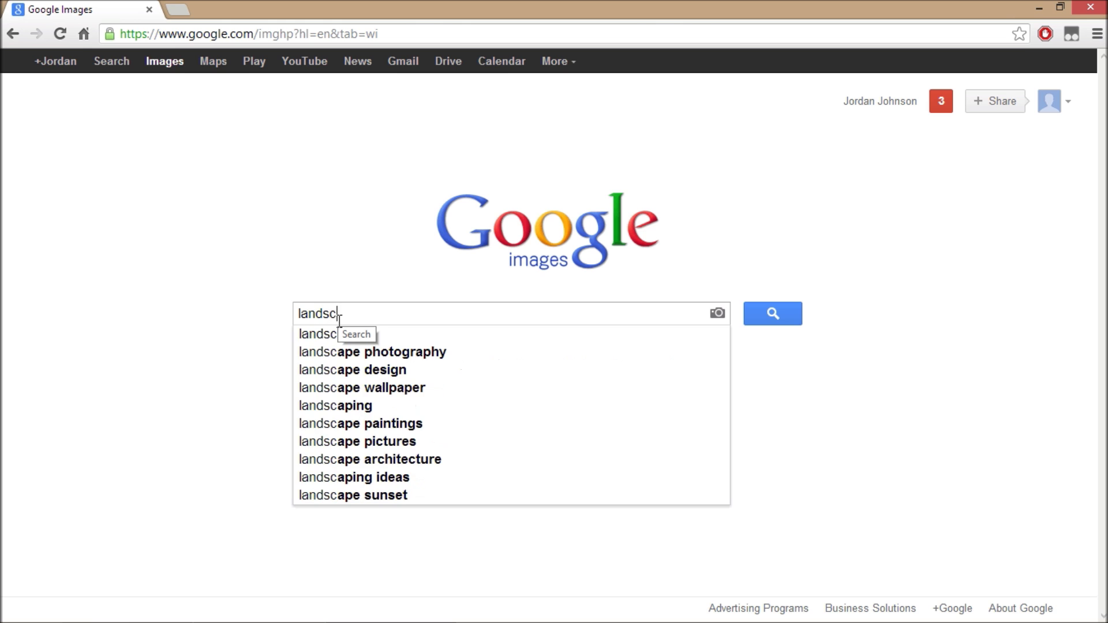
{"action": "type", "text": "ape sunset"}
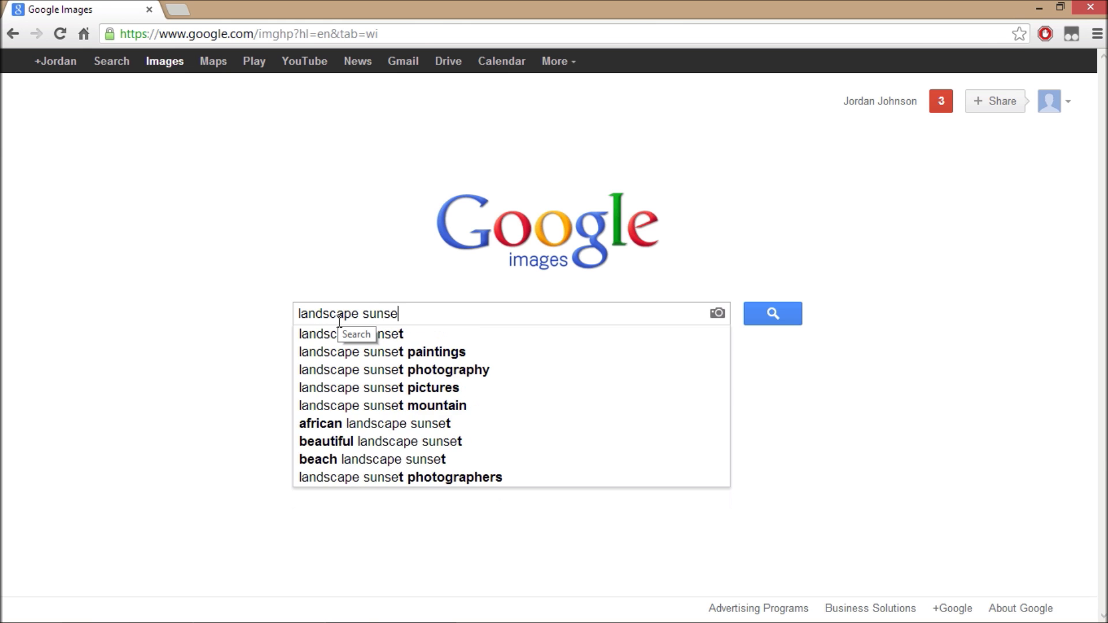
{"action": "key", "text": "Return"}
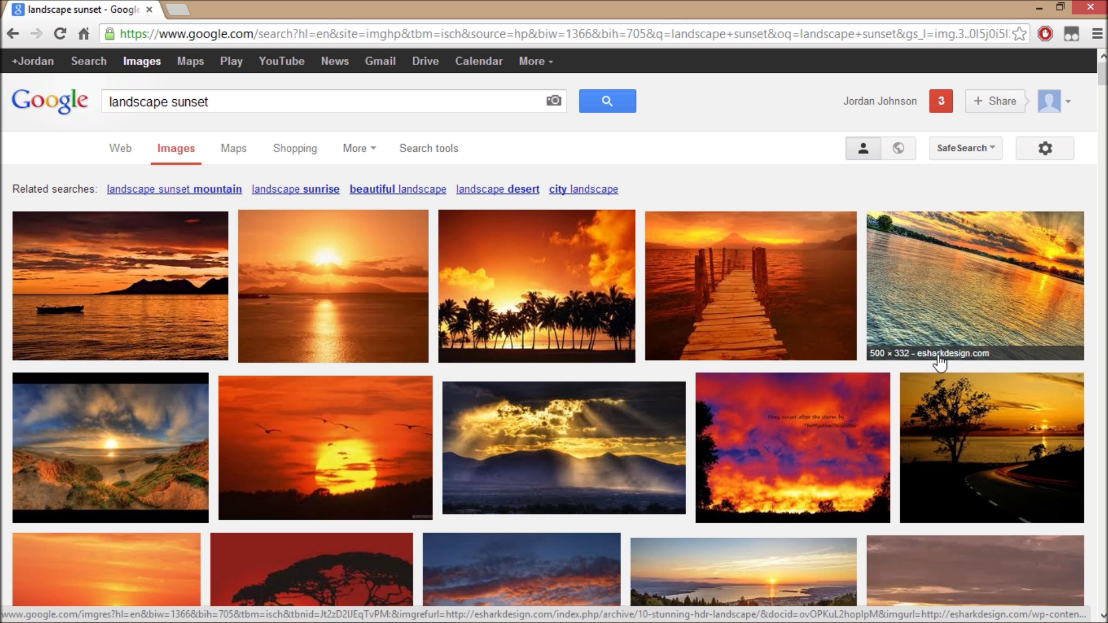
- Open the tilted HDR lake sunset image and save it as hdr-landscape-sunset-masoncummings
{"action": "left_click", "coordinate": [985, 296]}
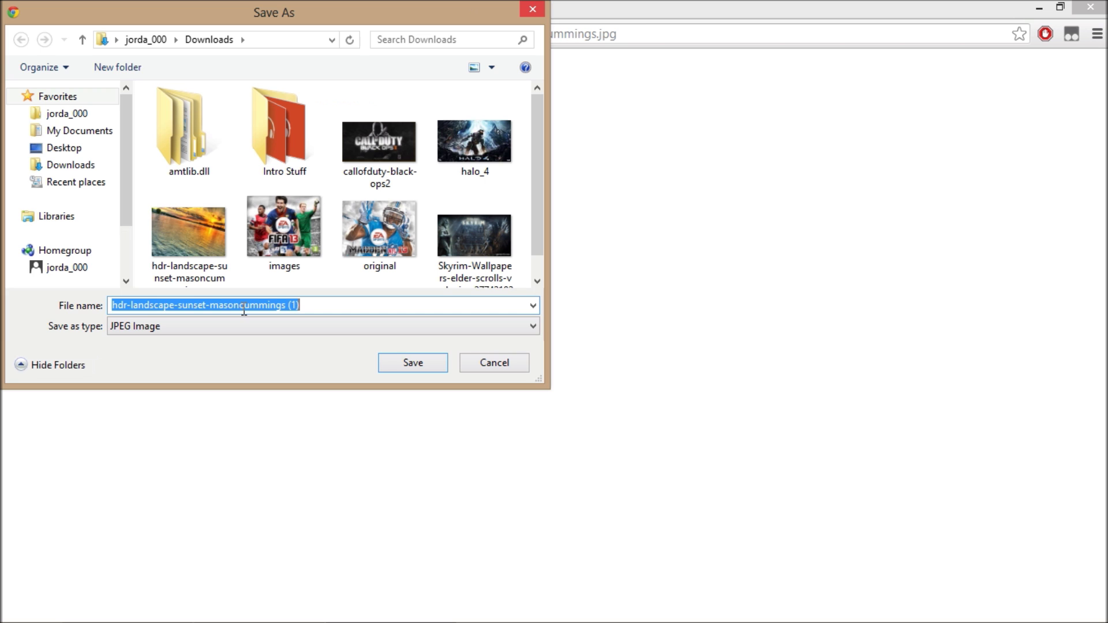
{"action": "left_click", "coordinate": [301, 305]}
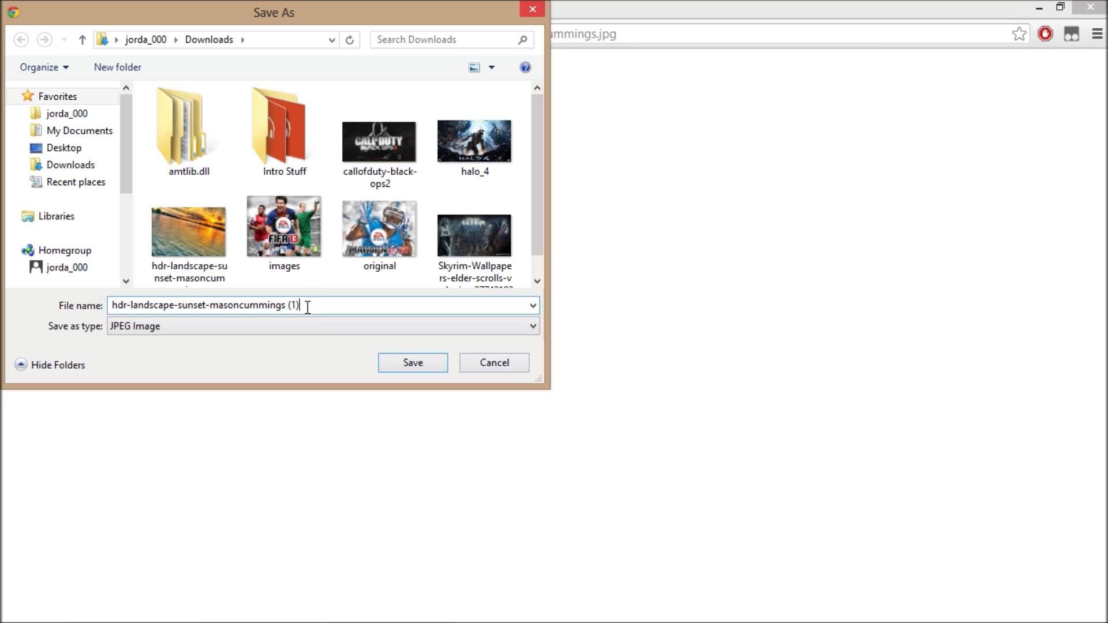
{"action": "left_click", "coordinate": [180, 271]}
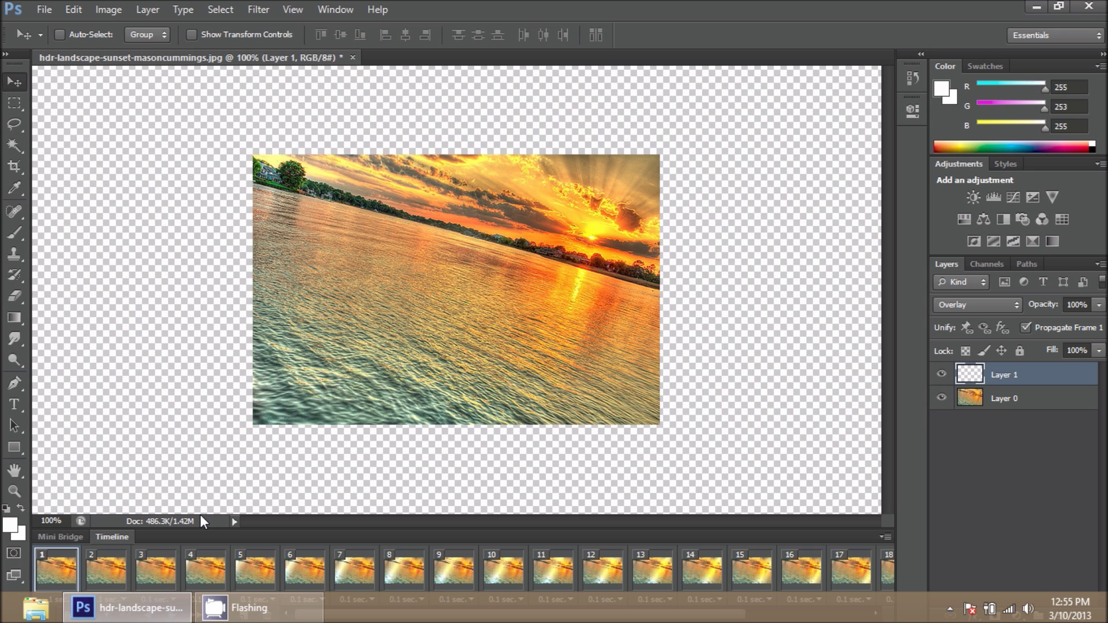
- Cancel a new blank document and open the hdr-landscape sunset image from Downloads
{"action": "left_click", "coordinate": [45, 10]}
{"action": "left_click", "coordinate": [52, 28]}
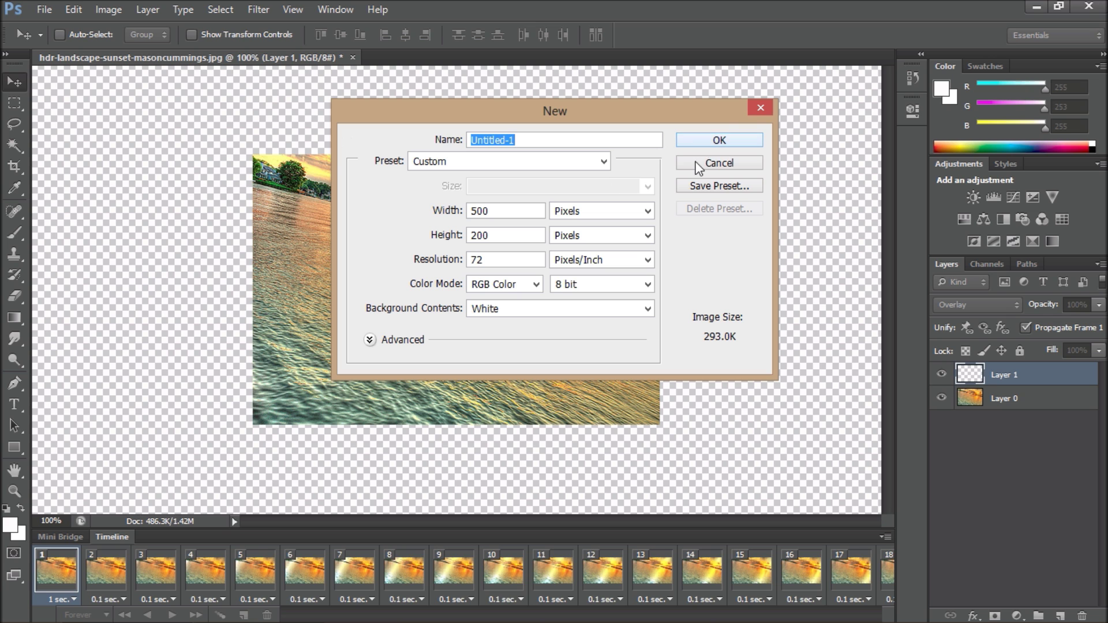
{"action": "left_click", "coordinate": [699, 165]}
{"action": "left_click", "coordinate": [58, 8]}
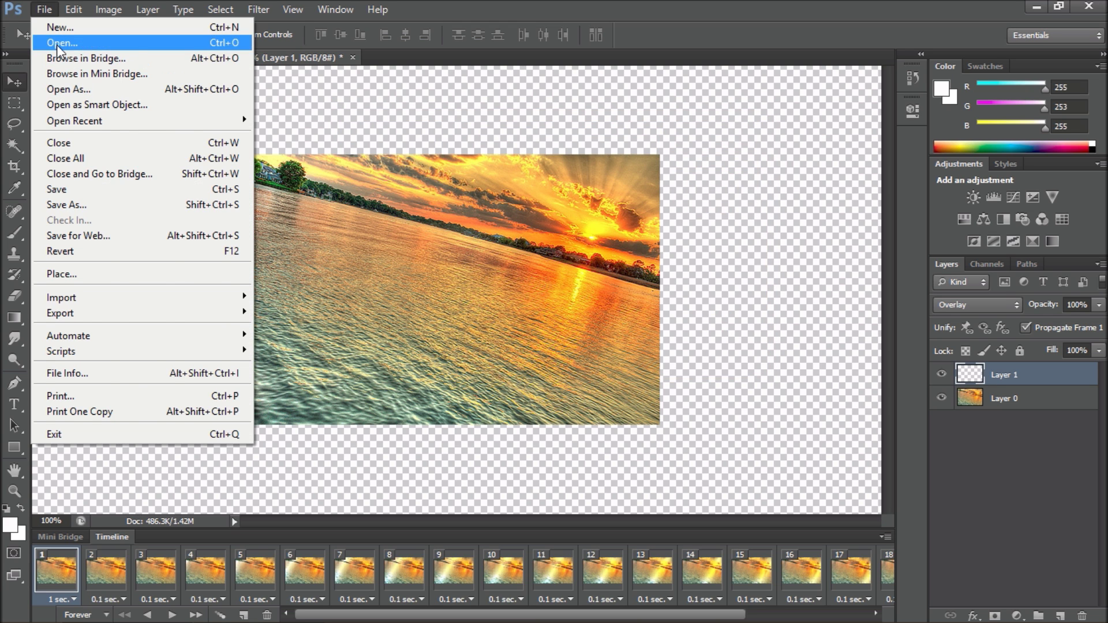
{"action": "left_click", "coordinate": [57, 44]}
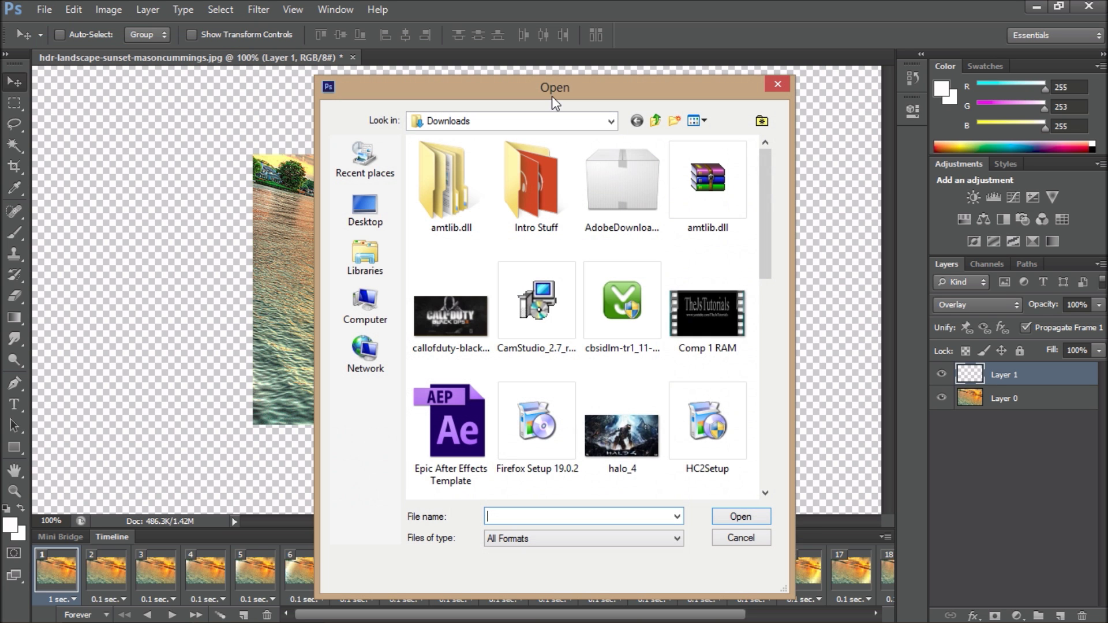
{"action": "left_click", "coordinate": [459, 323]}
{"action": "scroll", "coordinate": [467, 342], "scroll_direction": "down", "scroll_amount": 1}
{"action": "double_click", "coordinate": [445, 424]}
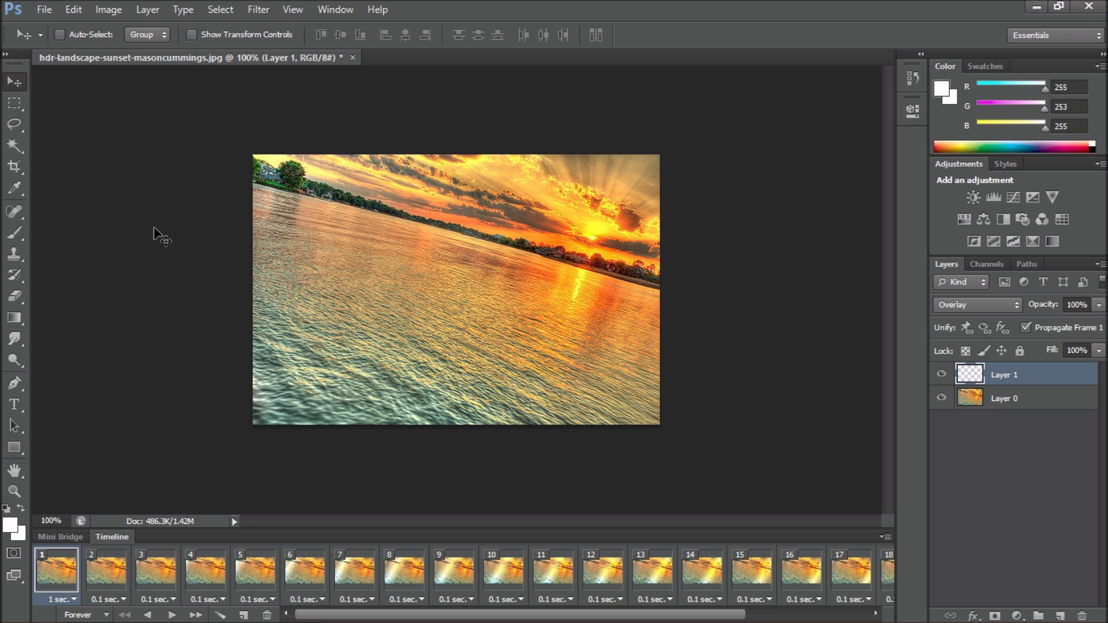
- Close the animated document without saving and reopen hdr-landscape-sunset-masoncummings.jpg from Open Recent
{"action": "left_click", "coordinate": [353, 57]}
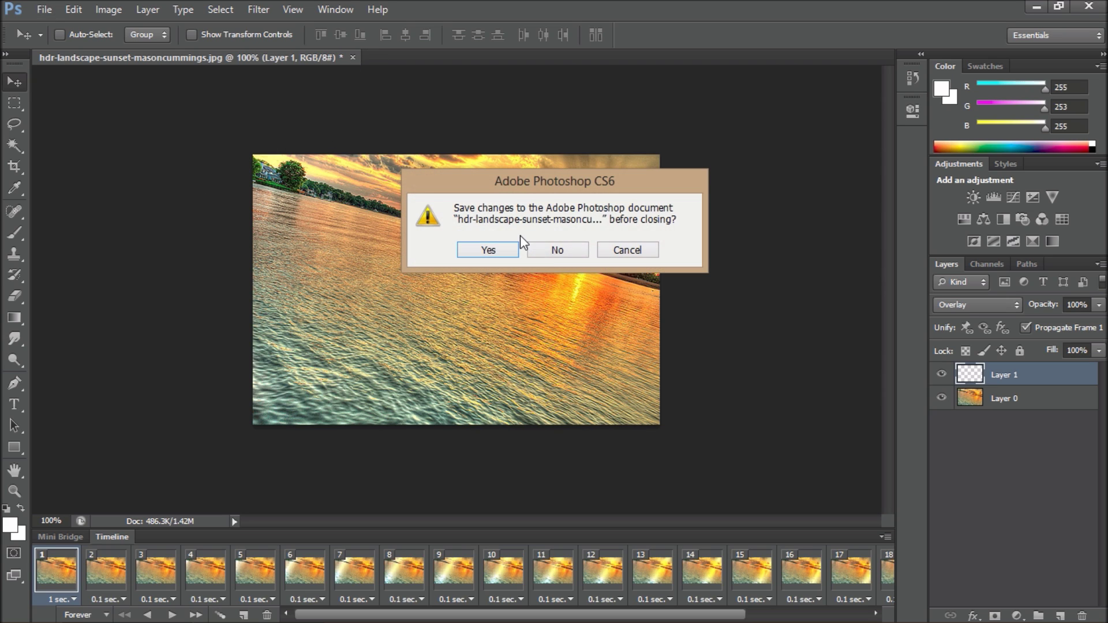
{"action": "left_click", "coordinate": [556, 250]}
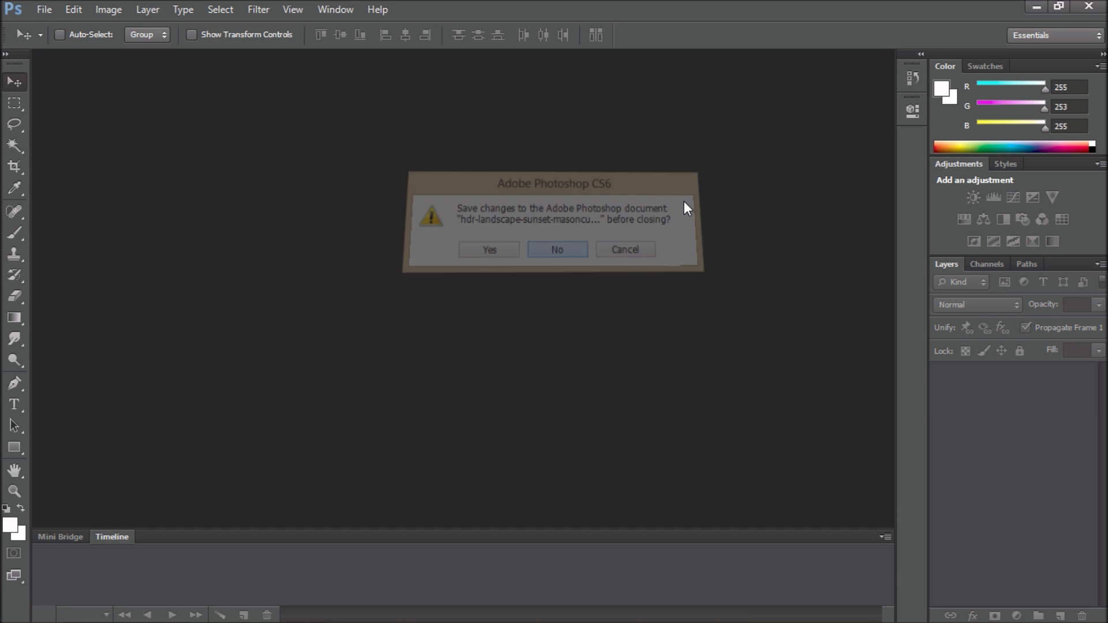
{"action": "left_click", "coordinate": [44, 10]}
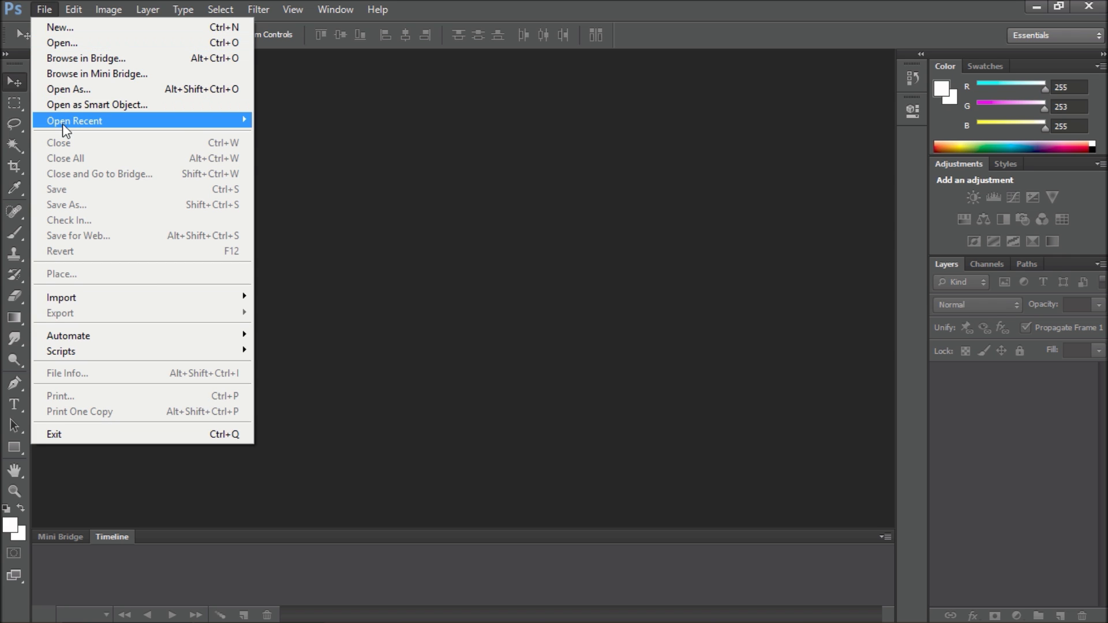
{"action": "mouse_move", "coordinate": [63, 123]}
{"action": "left_click", "coordinate": [318, 122]}
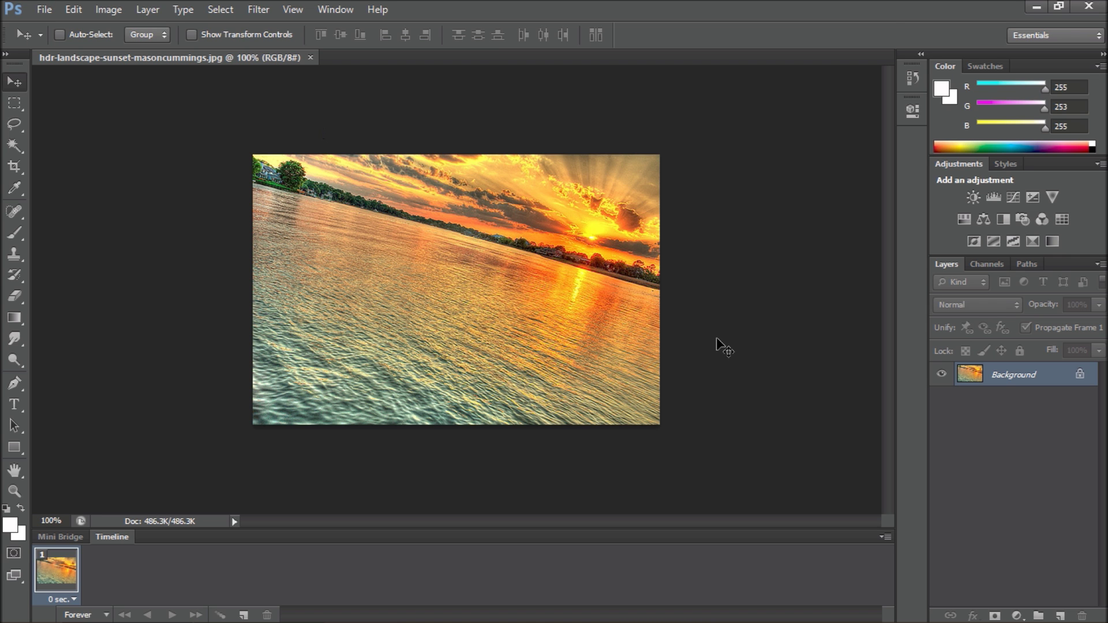
- Try moving the locked Background image, dismiss the warning, and choose the rectangular marquee
{"action": "left_click_drag", "start_coordinate": [723, 346], "coordinate": [1032, 376]}
{"action": "left_click", "coordinate": [555, 249]}
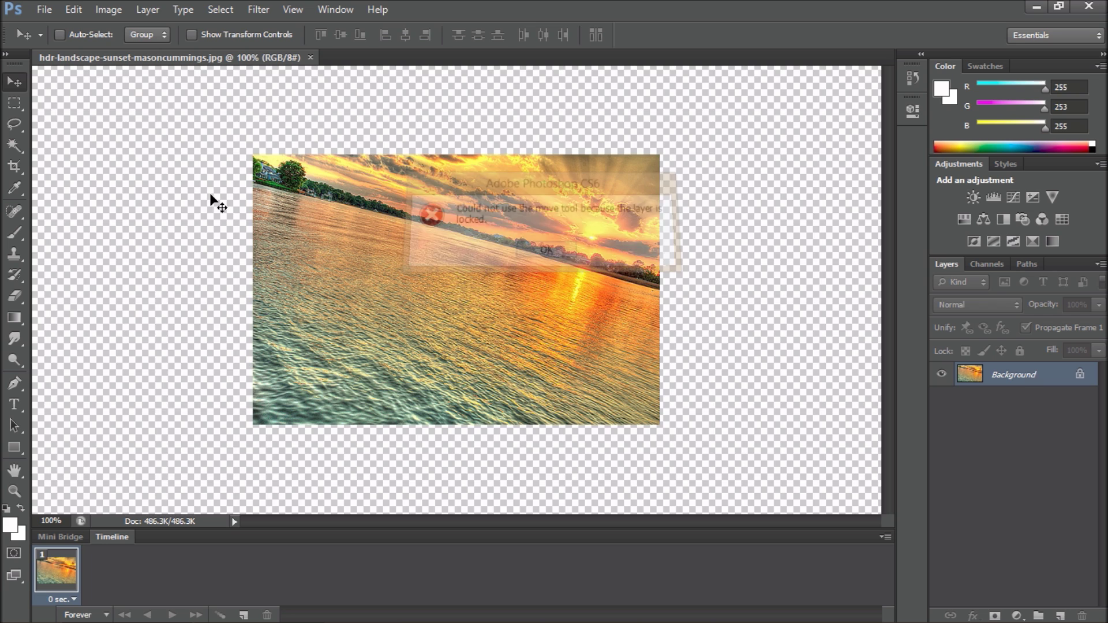
{"action": "key", "text": "m"}
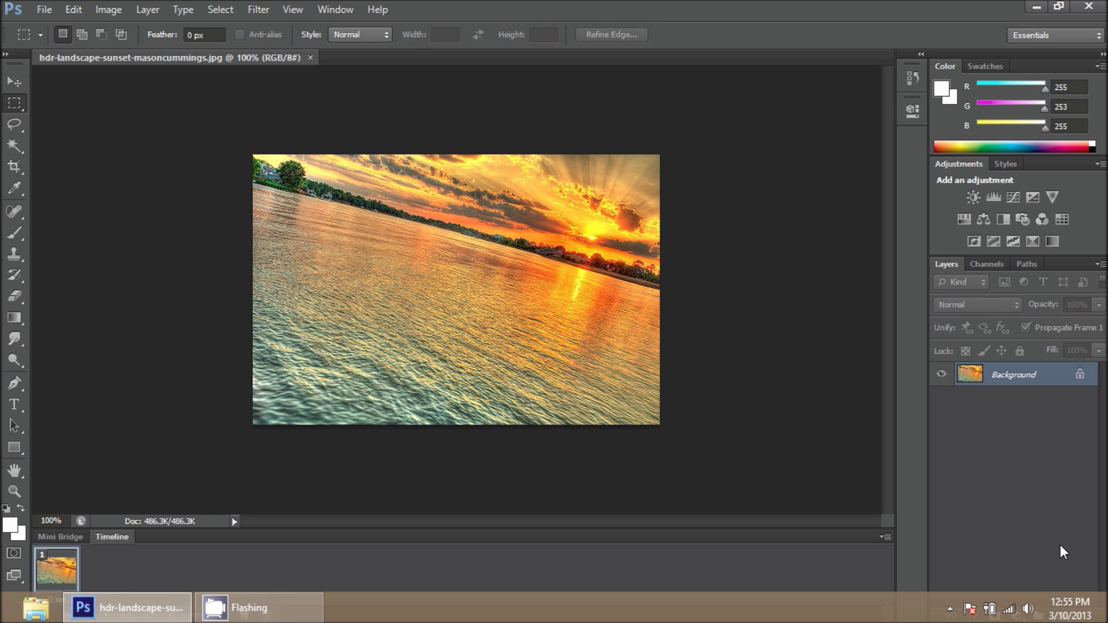
- Add Layer 1 and set the Gradient tool to the Foreground to Transparent preset
{"action": "left_click", "coordinate": [1061, 615]}
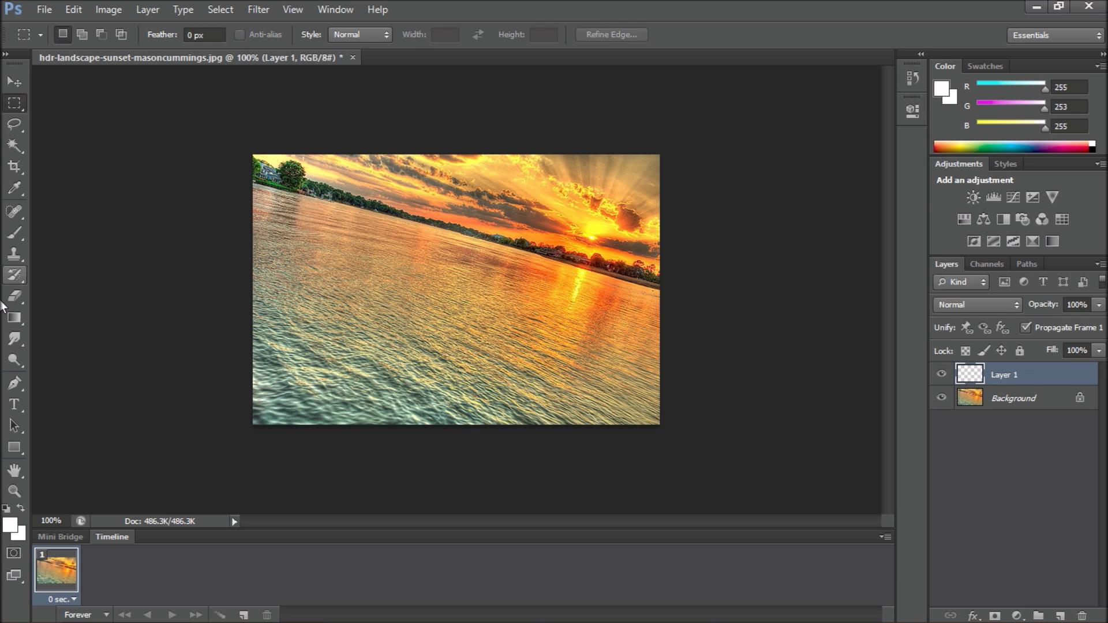
{"action": "left_click", "coordinate": [16, 316]}
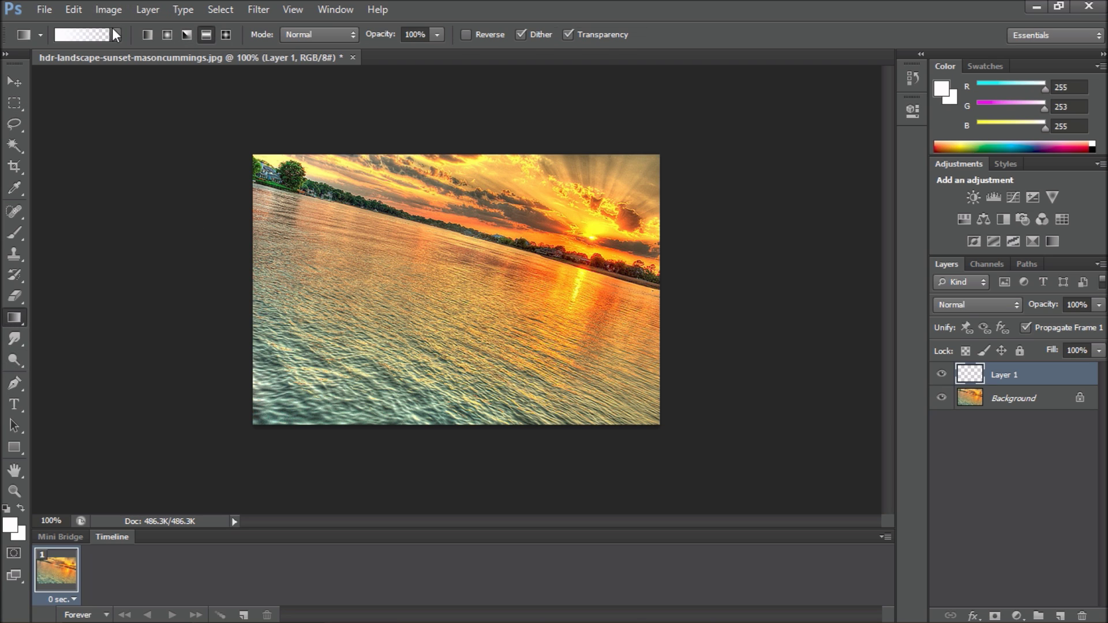
{"action": "left_click", "coordinate": [114, 37]}
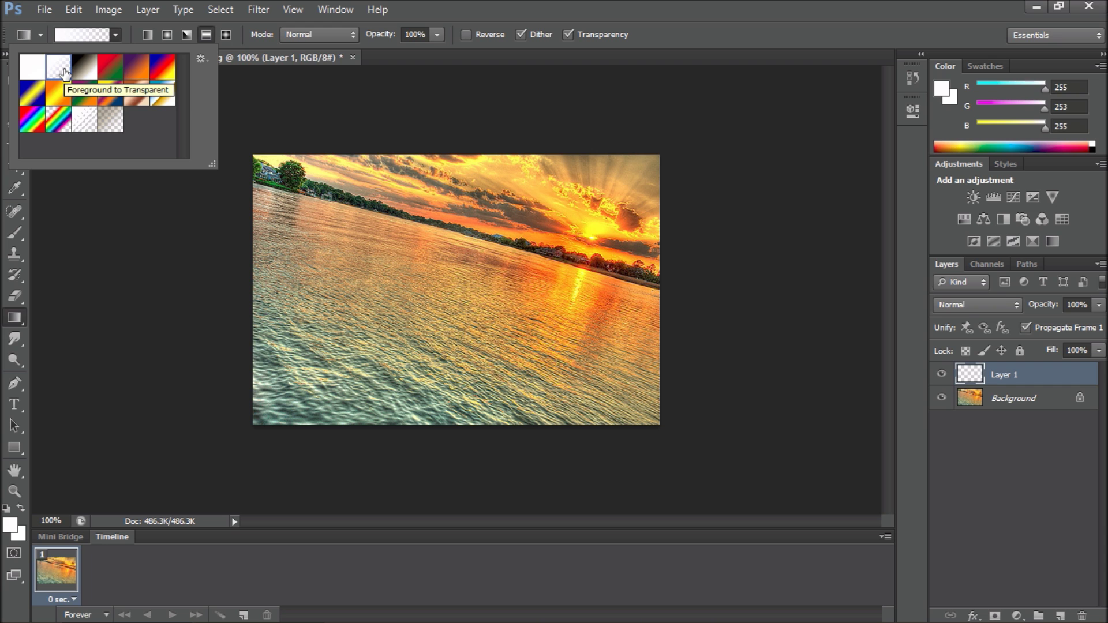
{"action": "left_click", "coordinate": [68, 33]}
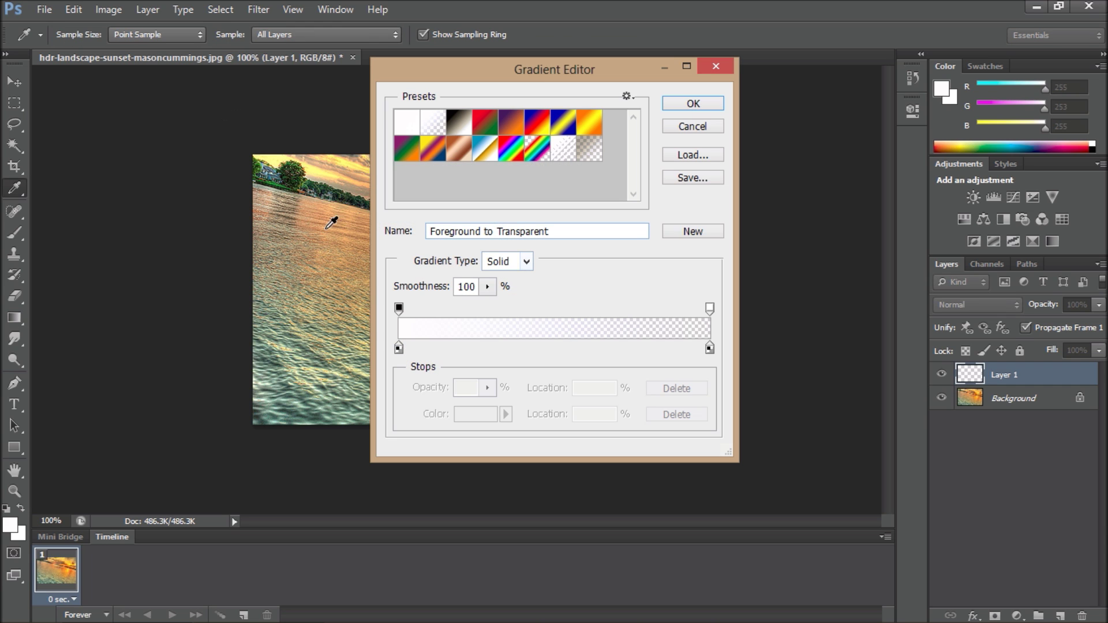
{"action": "left_click", "coordinate": [694, 104]}
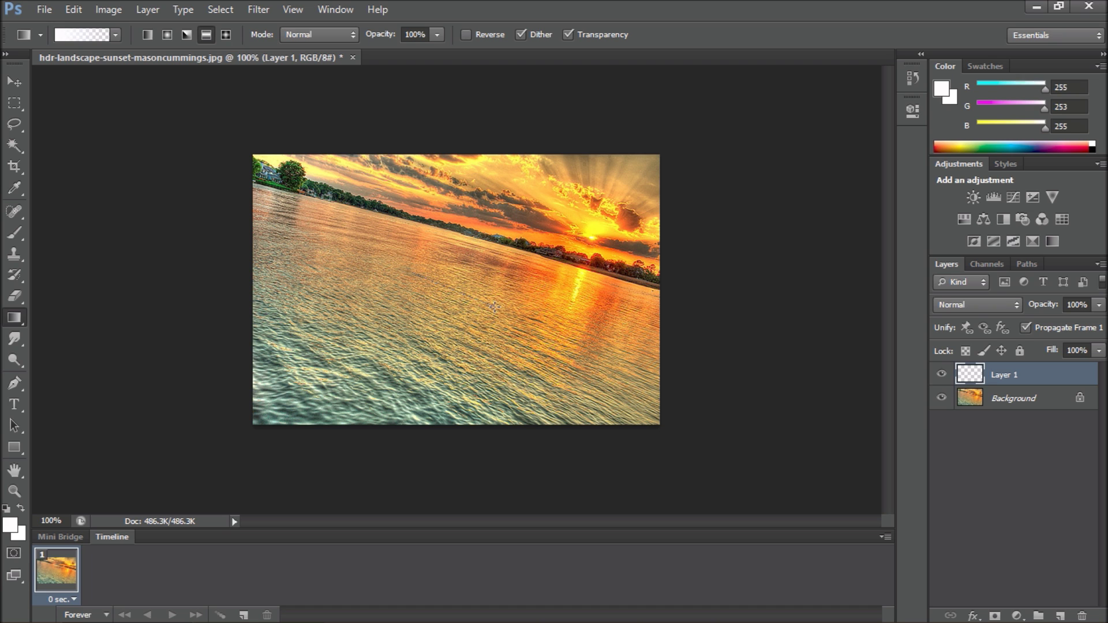
- Draw a white diagonal shine band, undo and redo it, then move it left
{"action": "left_click_drag", "start_coordinate": [410, 273], "coordinate": [488, 303]}
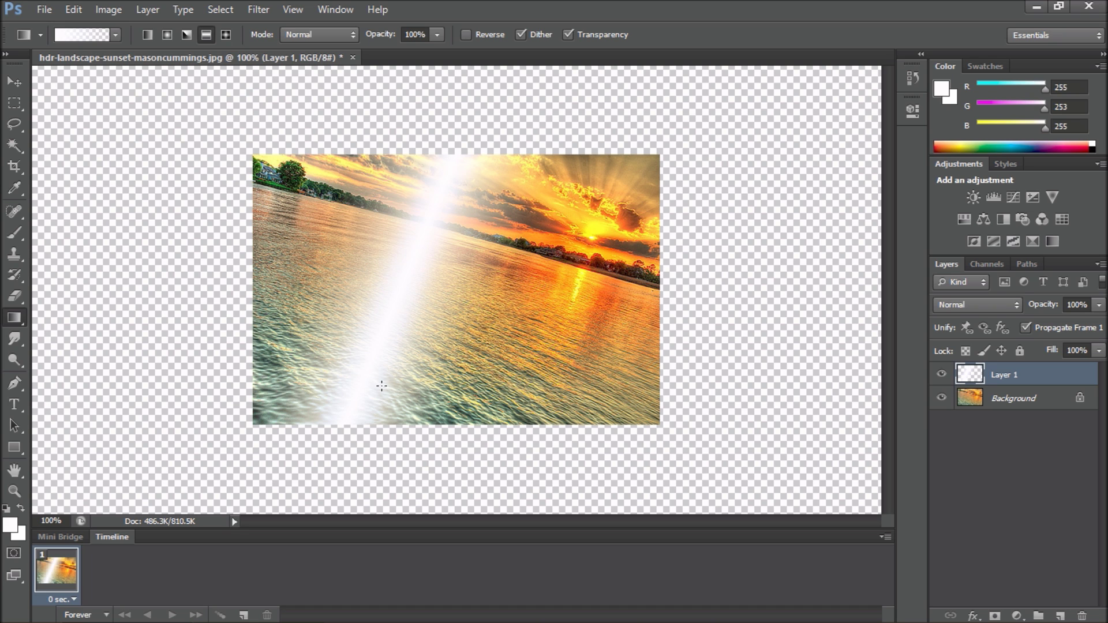
{"action": "key", "text": "ctrl+z"}
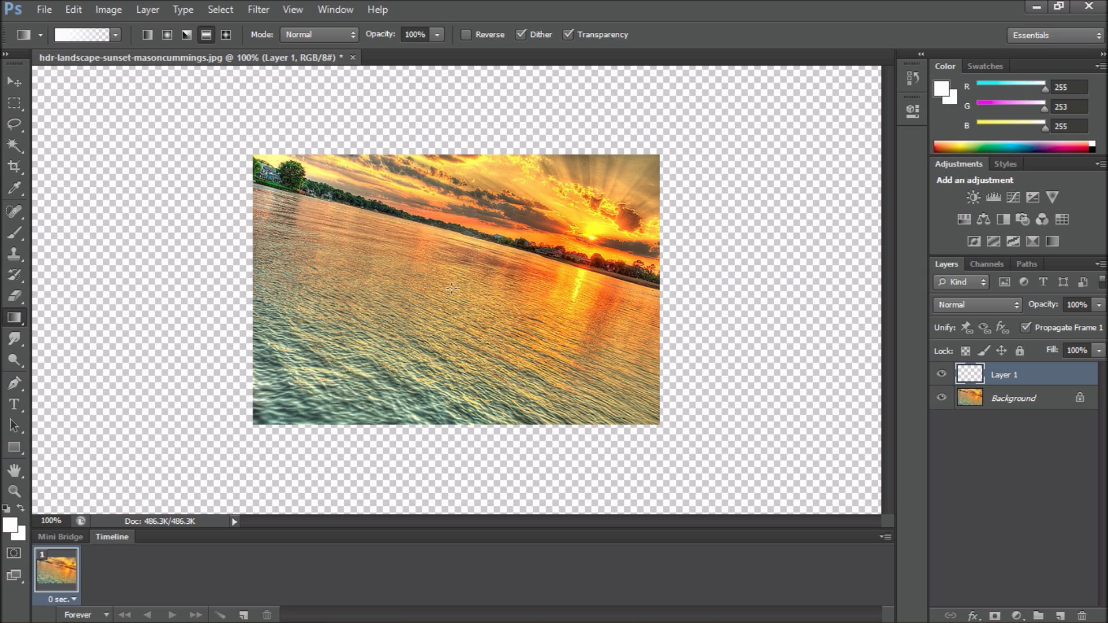
{"action": "key", "text": "ctrl+z"}
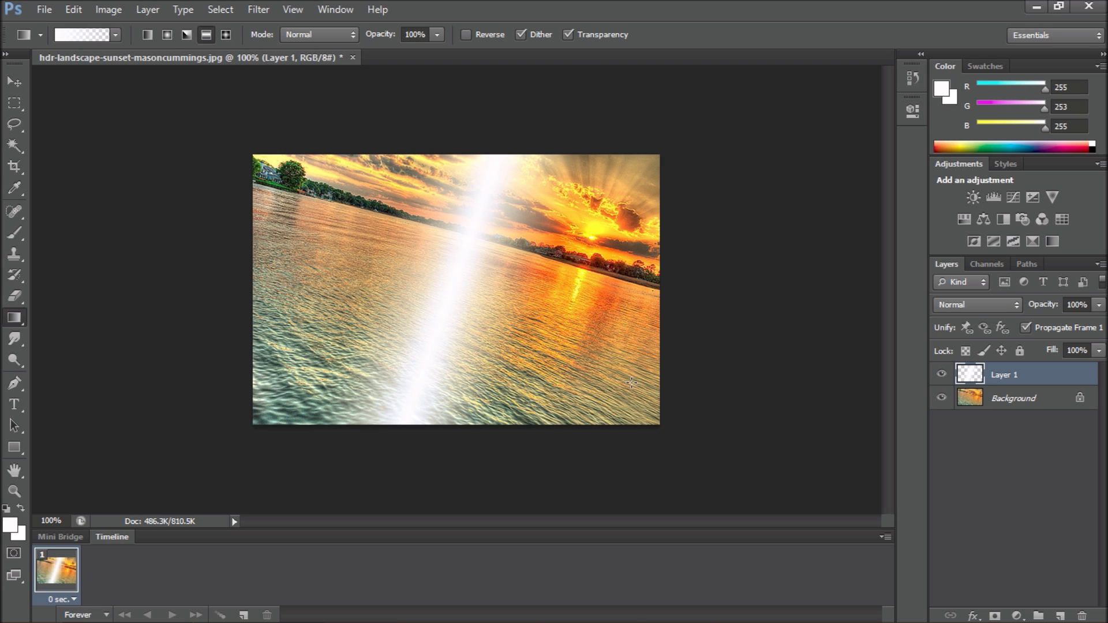
{"action": "key", "text": "v"}
{"action": "left_click_drag", "start_coordinate": [573, 288], "coordinate": [225, 313]}
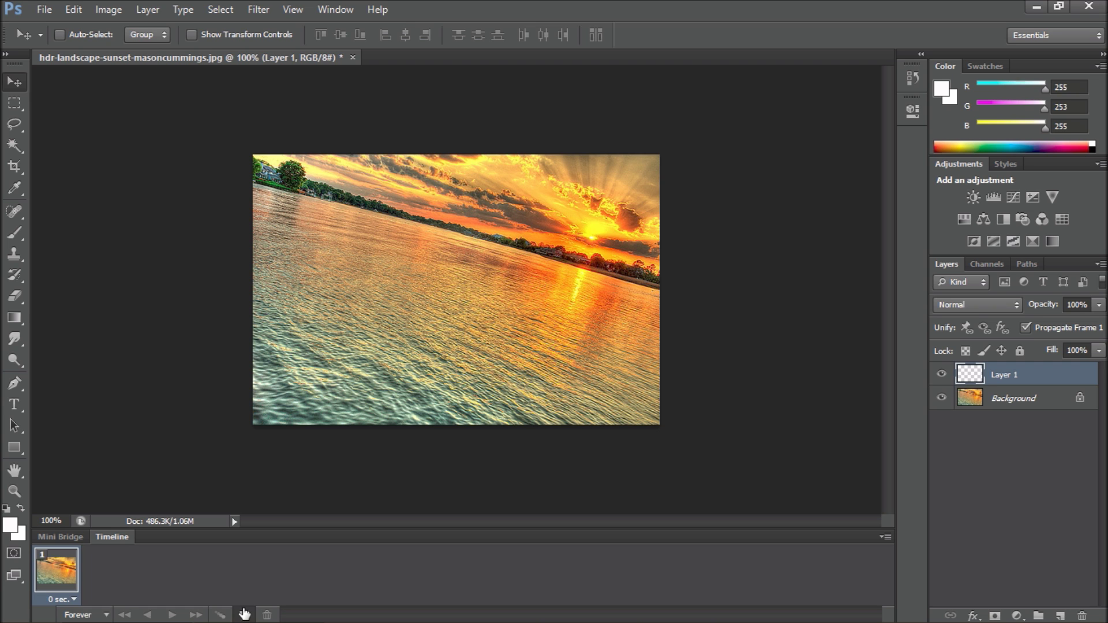
- Duplicate the frame and move the shine streak past the photo's right edge
{"action": "left_click", "coordinate": [244, 613]}
{"action": "mouse_move", "coordinate": [184, 280]}
{"action": "left_mouse_down"}
{"action": "mouse_move", "coordinate": [465, 323]}
{"action": "mouse_move", "coordinate": [583, 278]}
{"action": "mouse_move", "coordinate": [756, 295]}
{"action": "mouse_move", "coordinate": [346, 277]}
{"action": "mouse_move", "coordinate": [471, 310]}
{"action": "left_mouse_up"}
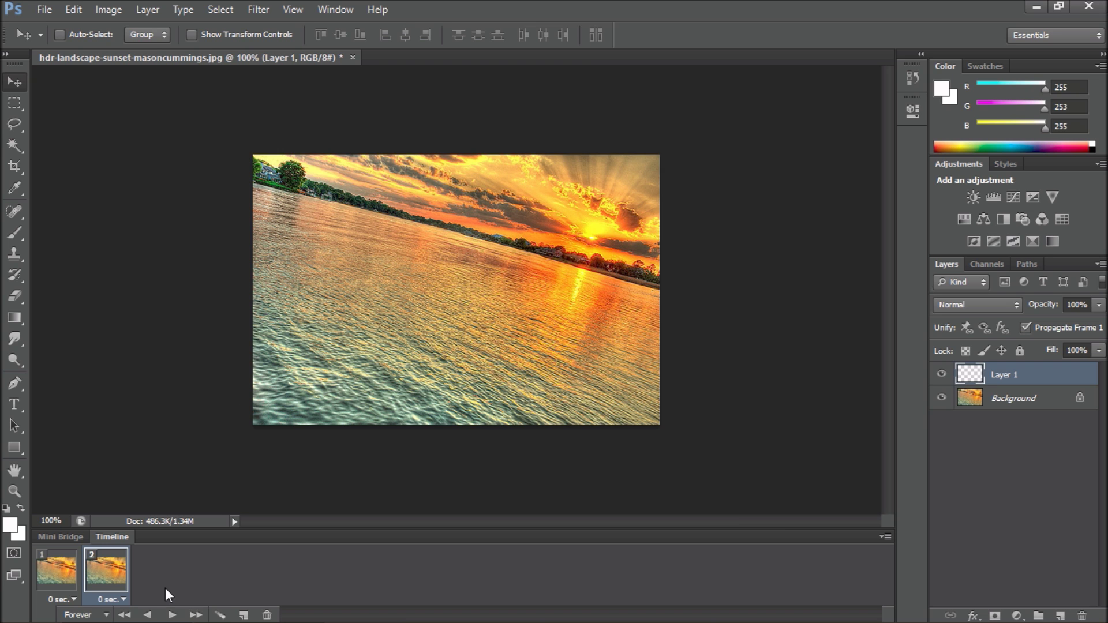
- Tween 20 in-between frames and set frames 2–22 to a 0.1-second delay
{"action": "left_click", "coordinate": [222, 616]}
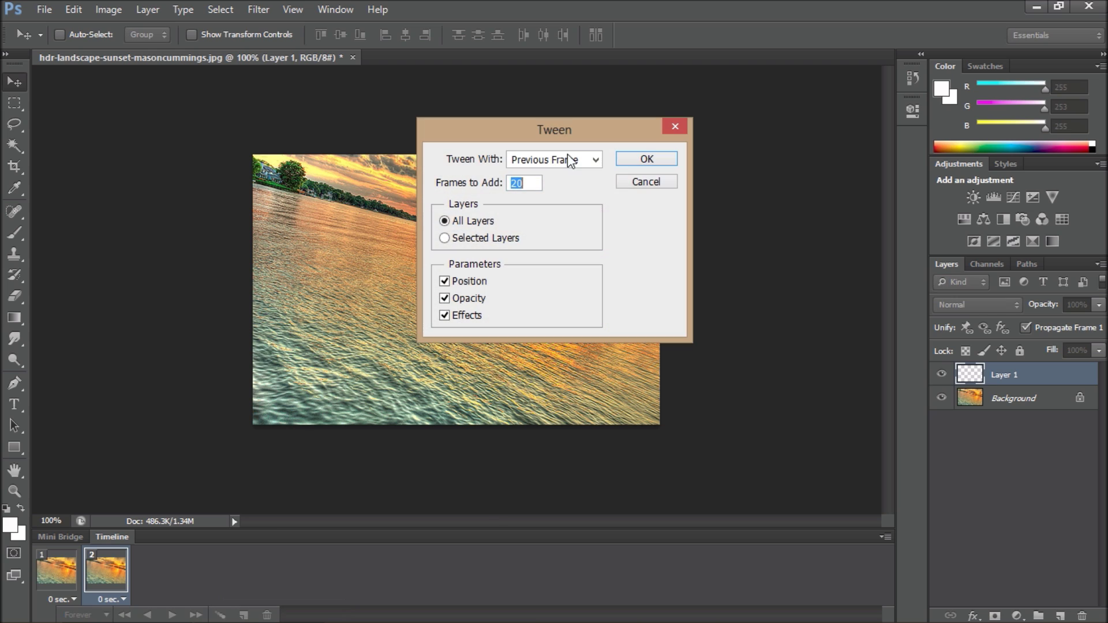
{"action": "left_click", "coordinate": [640, 167]}
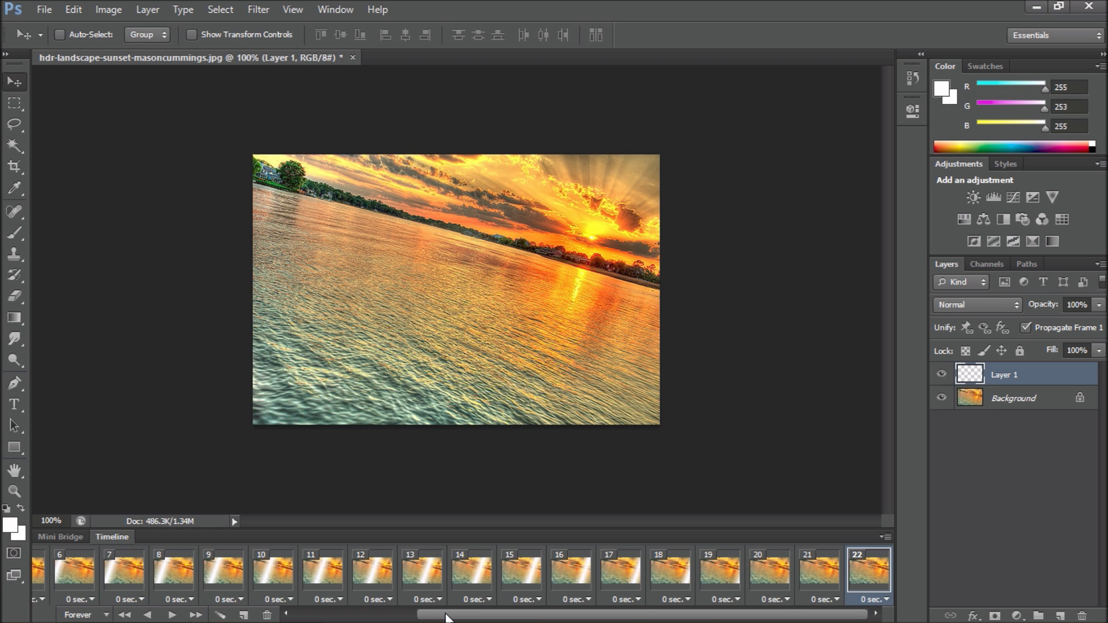
{"action": "mouse_move", "coordinate": [456, 612]}
{"action": "left_click_drag", "start_coordinate": [742, 617], "coordinate": [527, 617]}
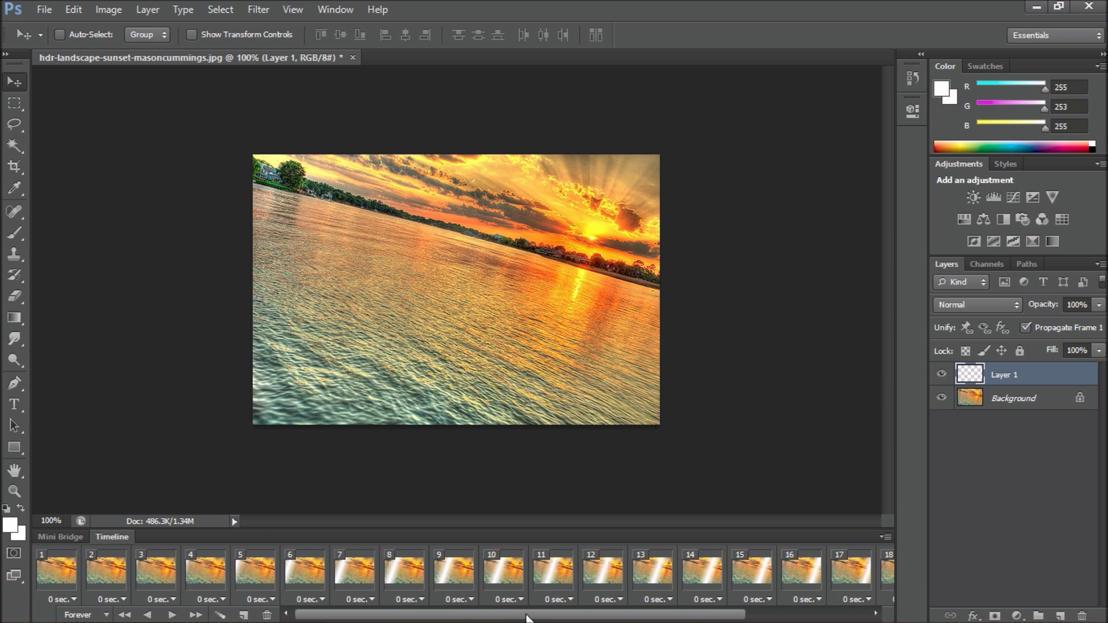
{"action": "left_click", "coordinate": [108, 569], "text": "shift"}
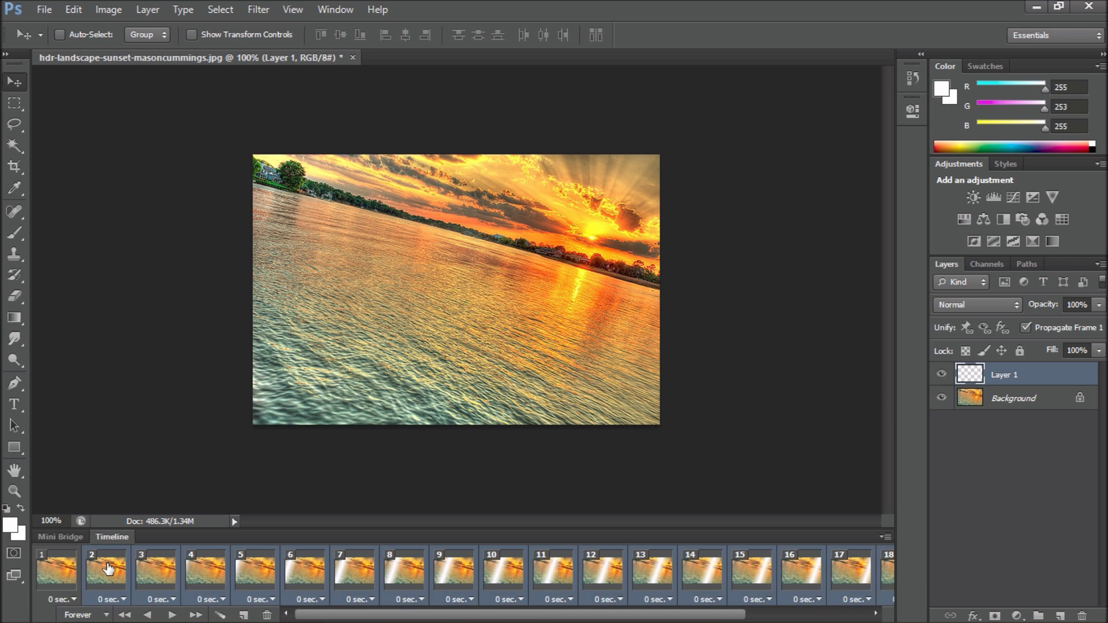
{"action": "left_click", "coordinate": [117, 602]}
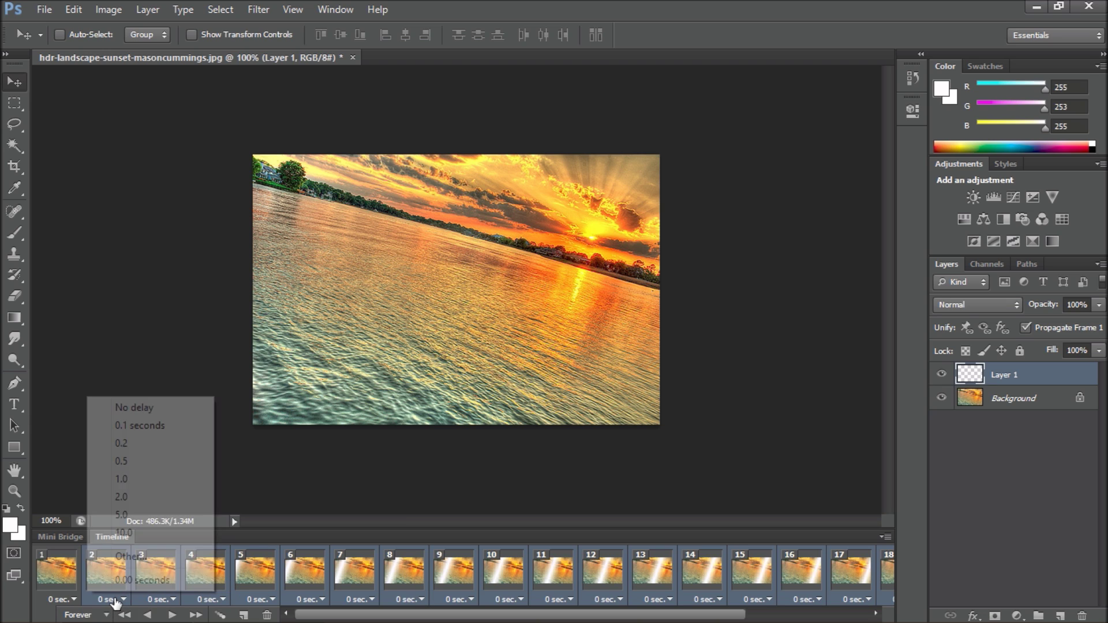
{"action": "left_click", "coordinate": [141, 427]}
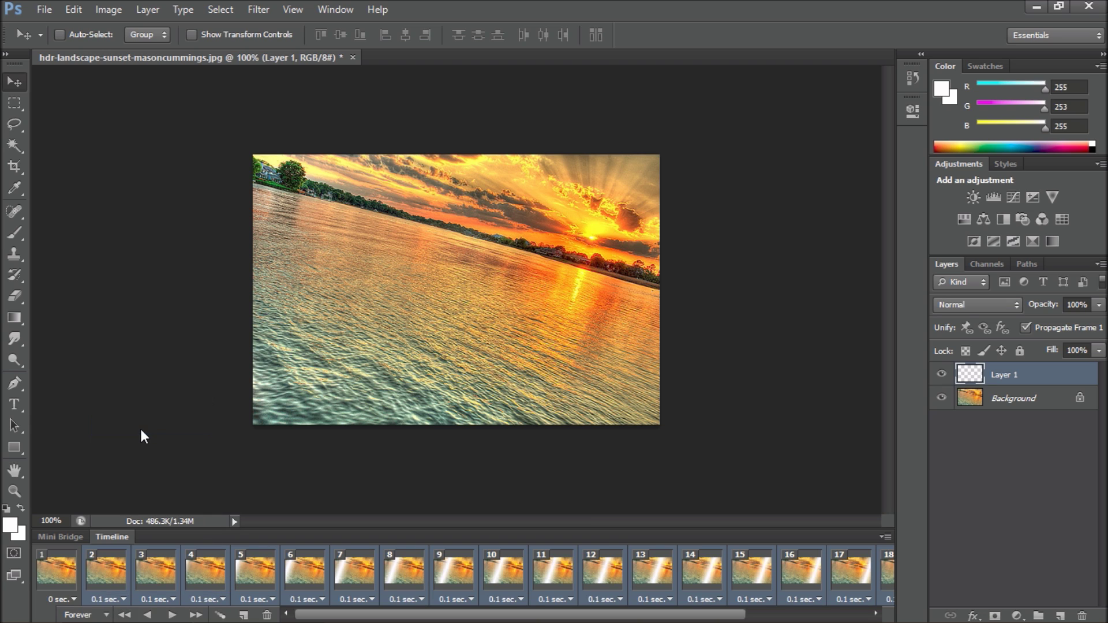
- Hold frame 1 for 1 second, then play and stop the preview
{"action": "left_click", "coordinate": [52, 571]}
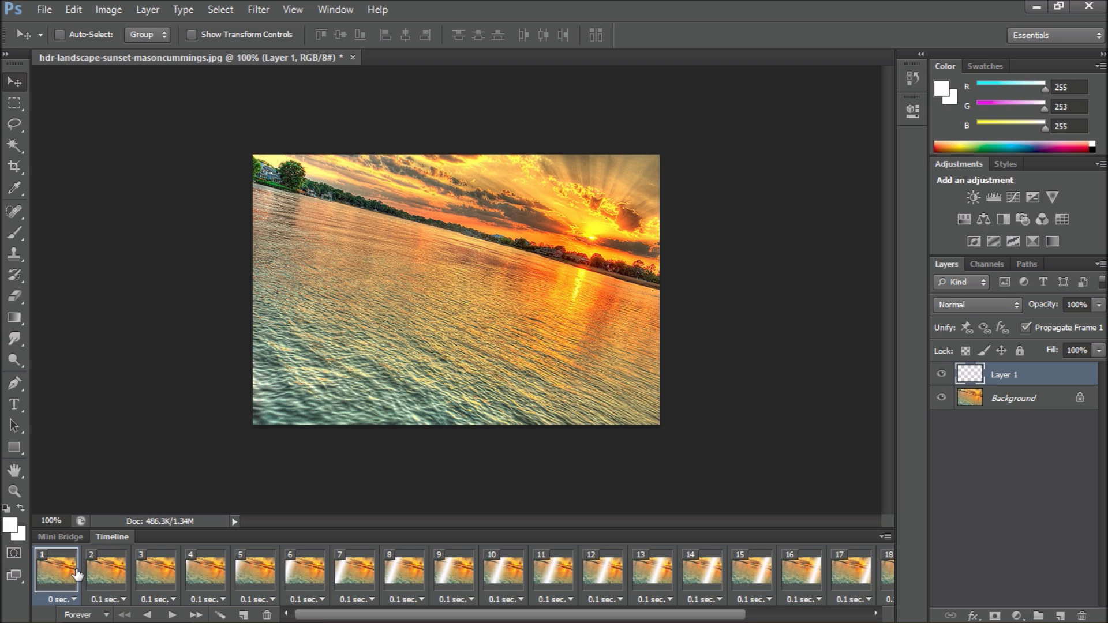
{"action": "left_click", "coordinate": [48, 601]}
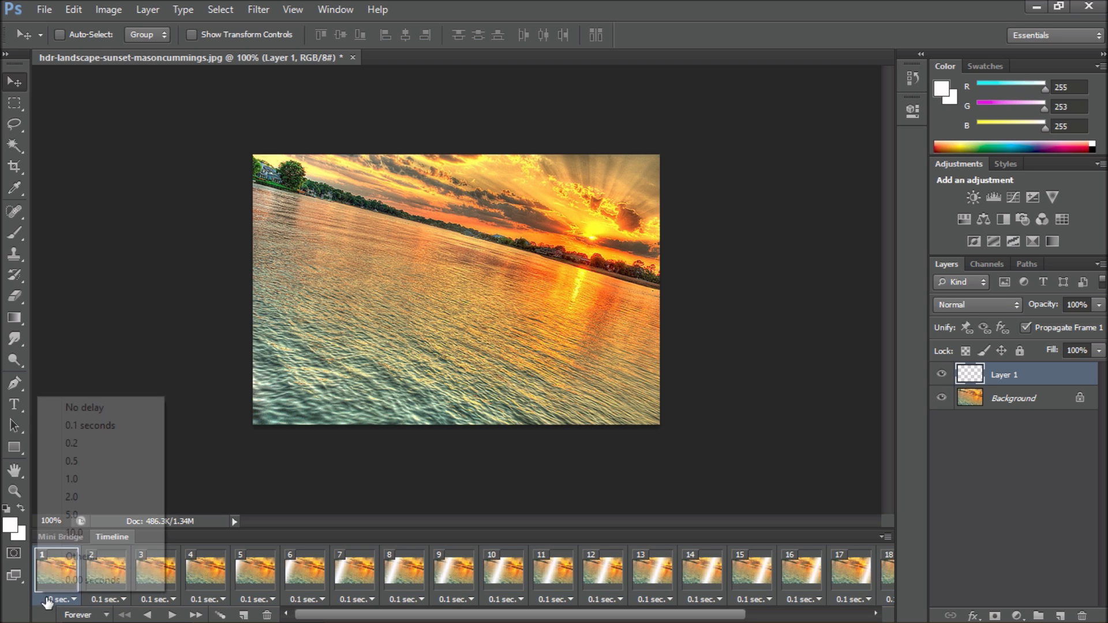
{"action": "left_click", "coordinate": [71, 480]}
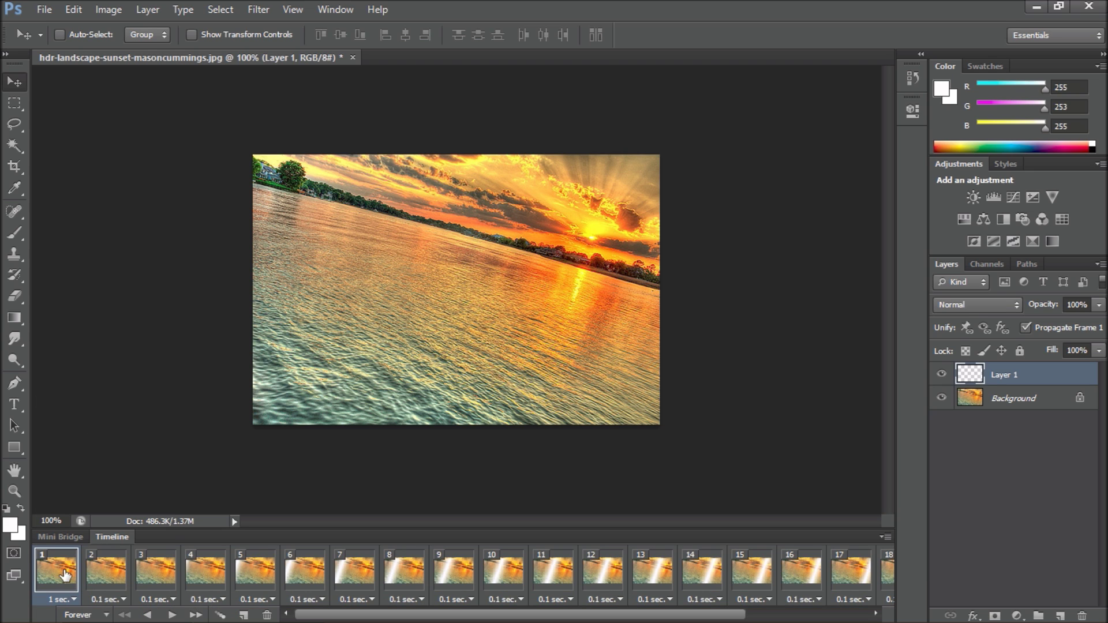
{"action": "left_click", "coordinate": [170, 615]}
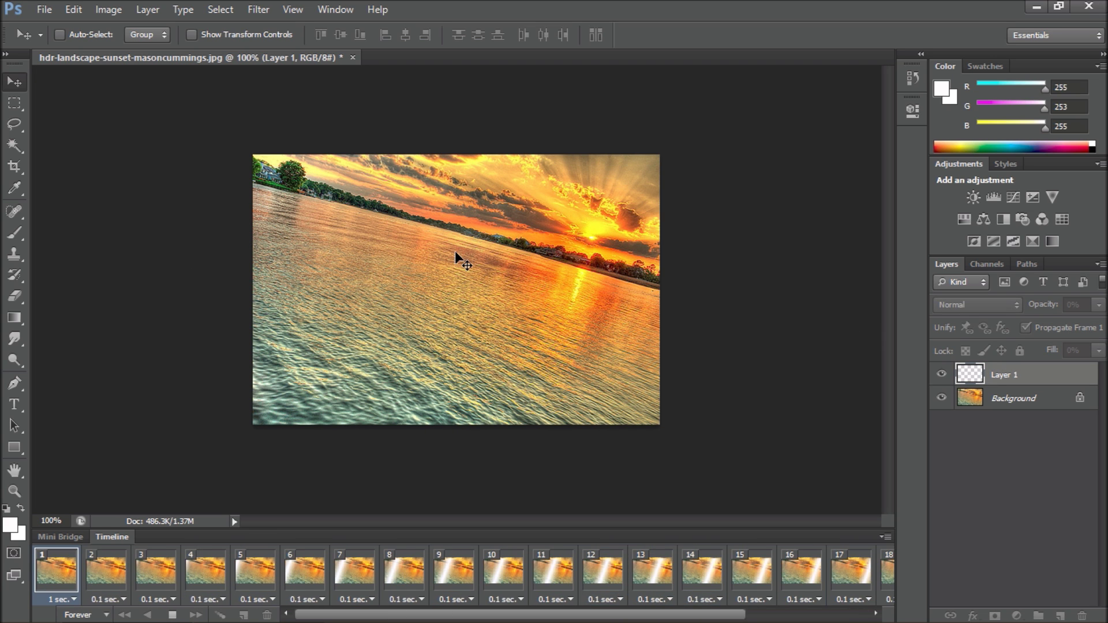
{"action": "mouse_move", "coordinate": [176, 616]}
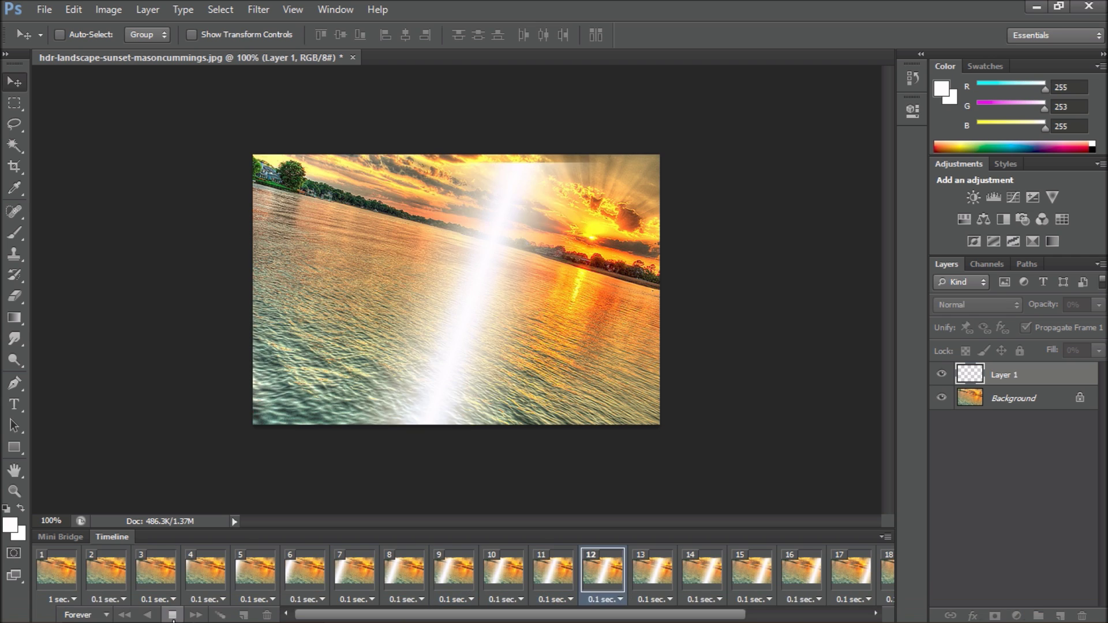
{"action": "key", "text": "space"}
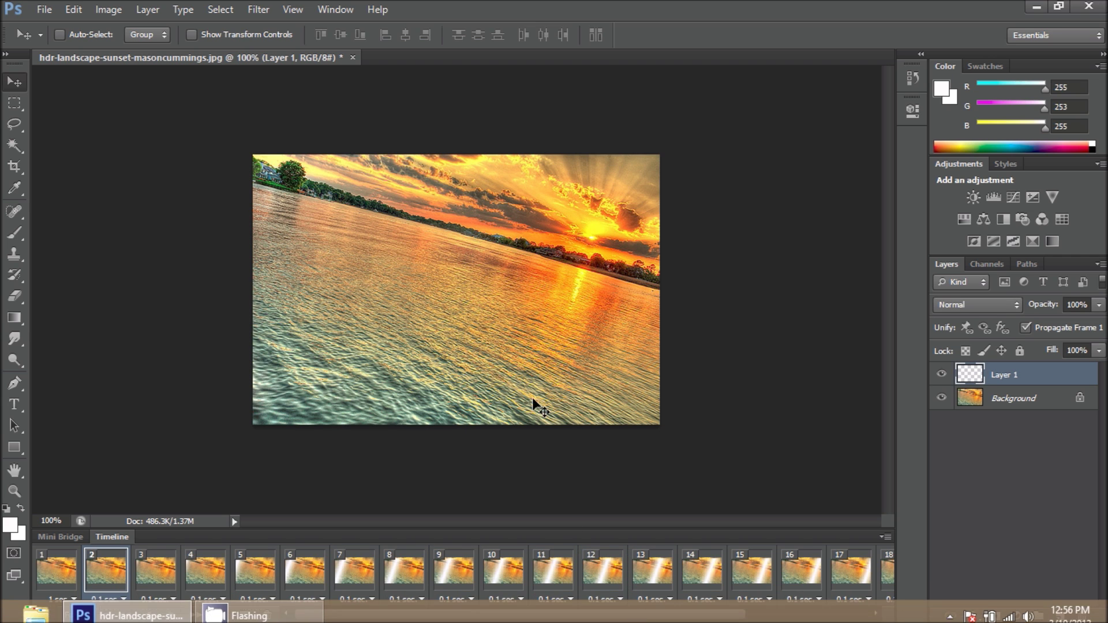
- Select and delete all the existing animation frames
{"action": "left_click_drag", "start_coordinate": [517, 615], "coordinate": [638, 616]}
{"action": "left_click", "coordinate": [865, 570], "text": "shift"}
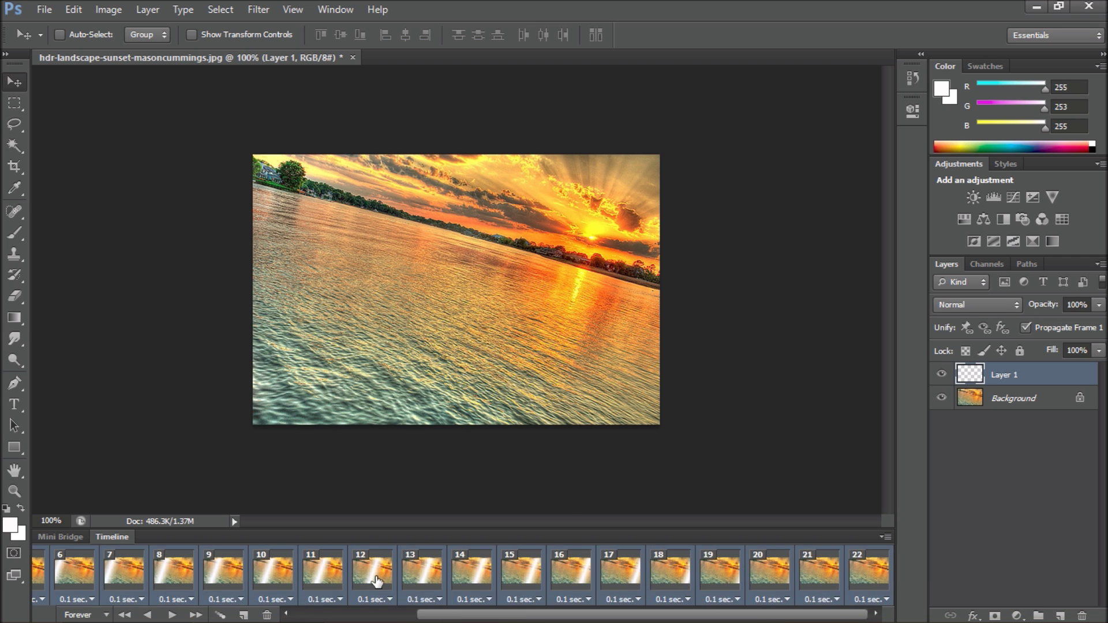
{"action": "left_click", "coordinate": [266, 615]}
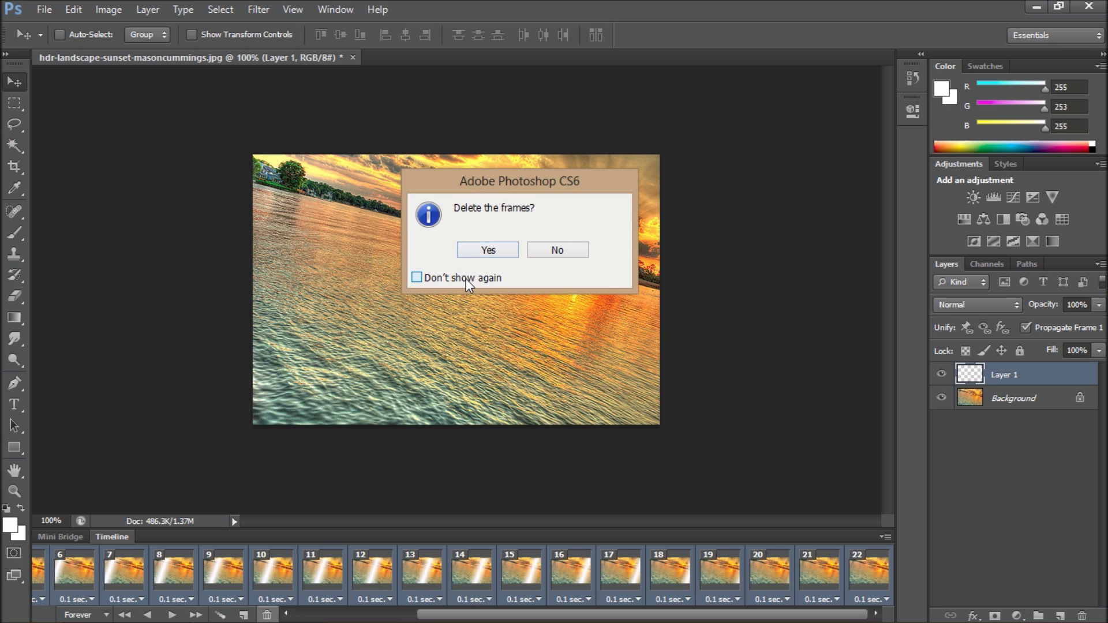
{"action": "left_click", "coordinate": [467, 251]}
- Place the streak at its start, duplicate the frame, move it right, and tween 20 frames
{"action": "mouse_move", "coordinate": [451, 286]}
{"action": "left_mouse_down"}
{"action": "mouse_move", "coordinate": [555, 297]}
{"action": "mouse_move", "coordinate": [712, 283]}
{"action": "mouse_move", "coordinate": [480, 283]}
{"action": "left_mouse_up"}
{"action": "left_click", "coordinate": [245, 613]}
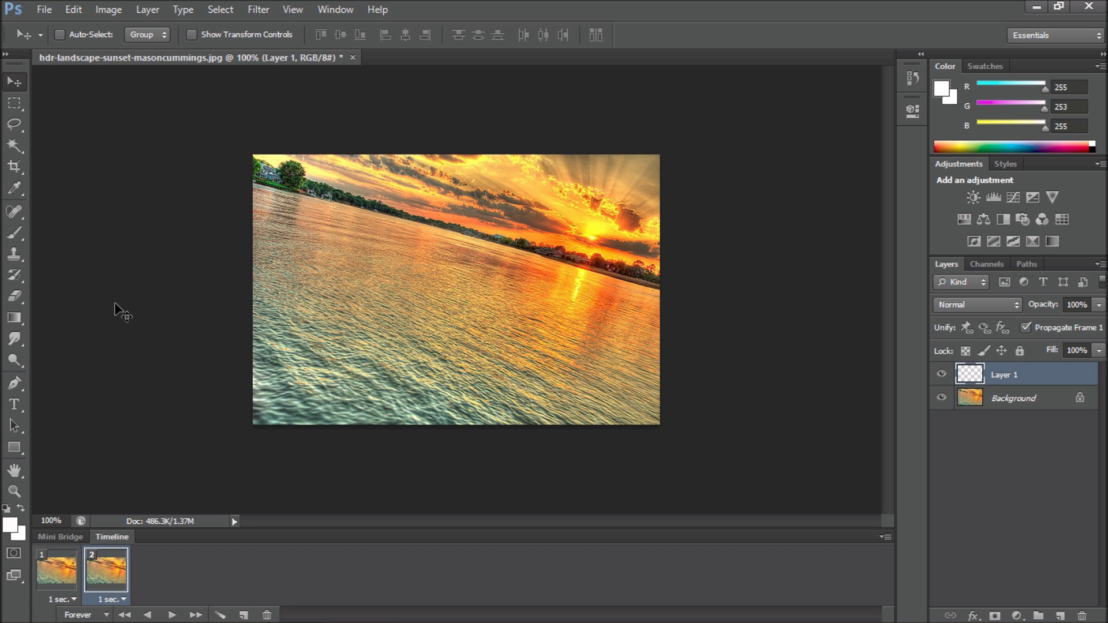
{"action": "mouse_move", "coordinate": [116, 309]}
{"action": "left_mouse_down"}
{"action": "mouse_move", "coordinate": [648, 322]}
{"action": "mouse_move", "coordinate": [813, 341]}
{"action": "left_mouse_up"}
{"action": "left_click", "coordinate": [221, 615]}
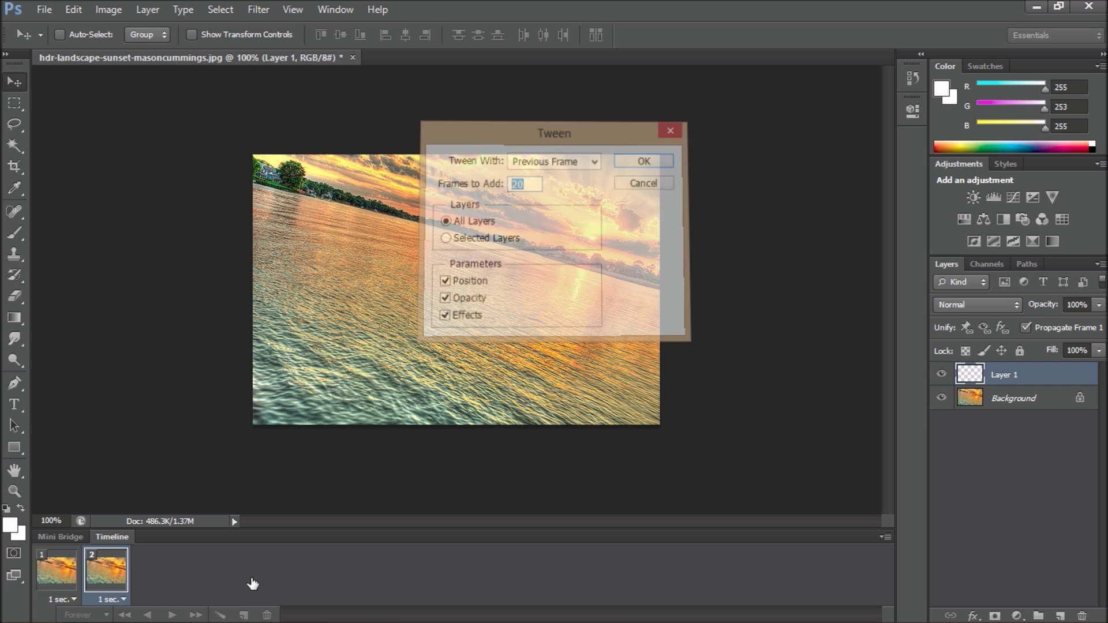
{"action": "key", "text": "Return"}
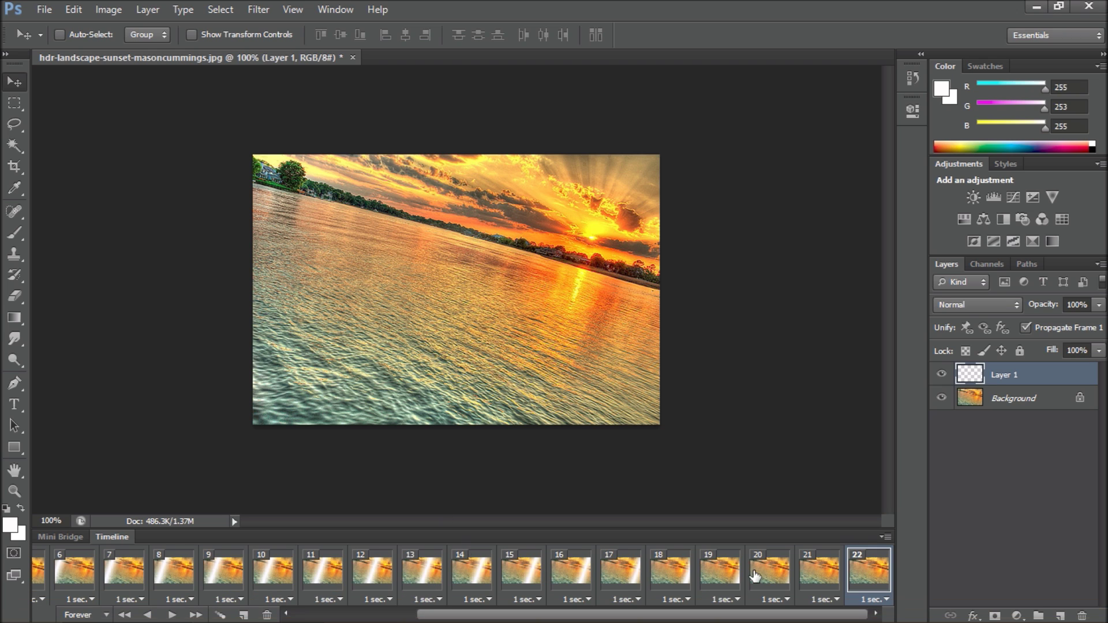
- Set frames 2–22 to 0.1 seconds, select frame 1, and play the sweep
{"action": "left_click_drag", "start_coordinate": [745, 616], "coordinate": [483, 618]}
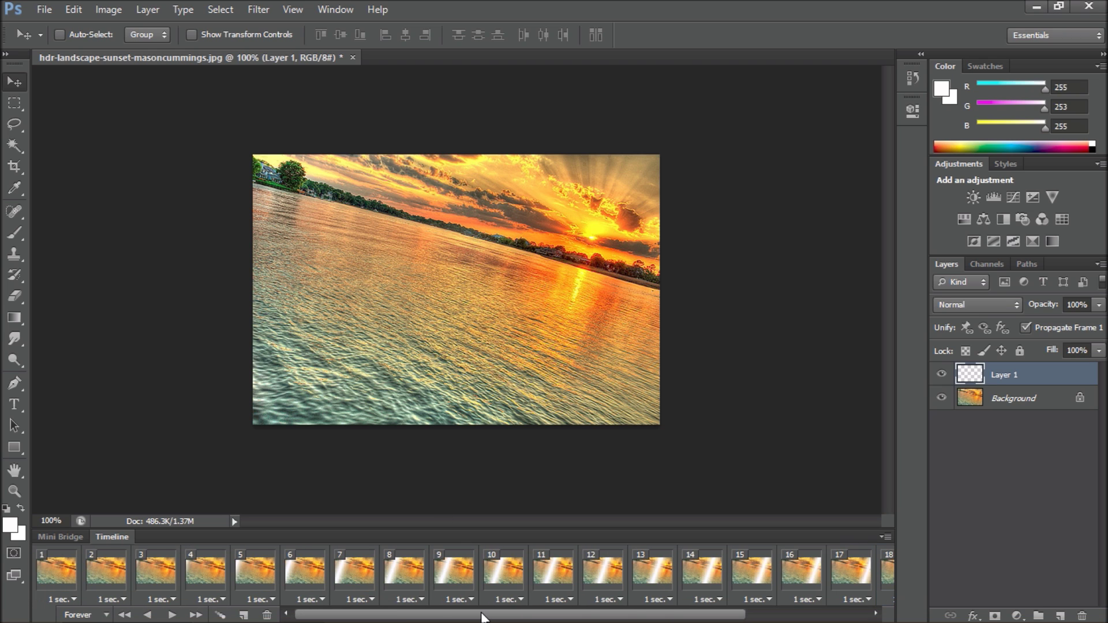
{"action": "left_click", "coordinate": [98, 601], "text": "shift"}
{"action": "left_click", "coordinate": [98, 600]}
{"action": "left_click", "coordinate": [133, 434]}
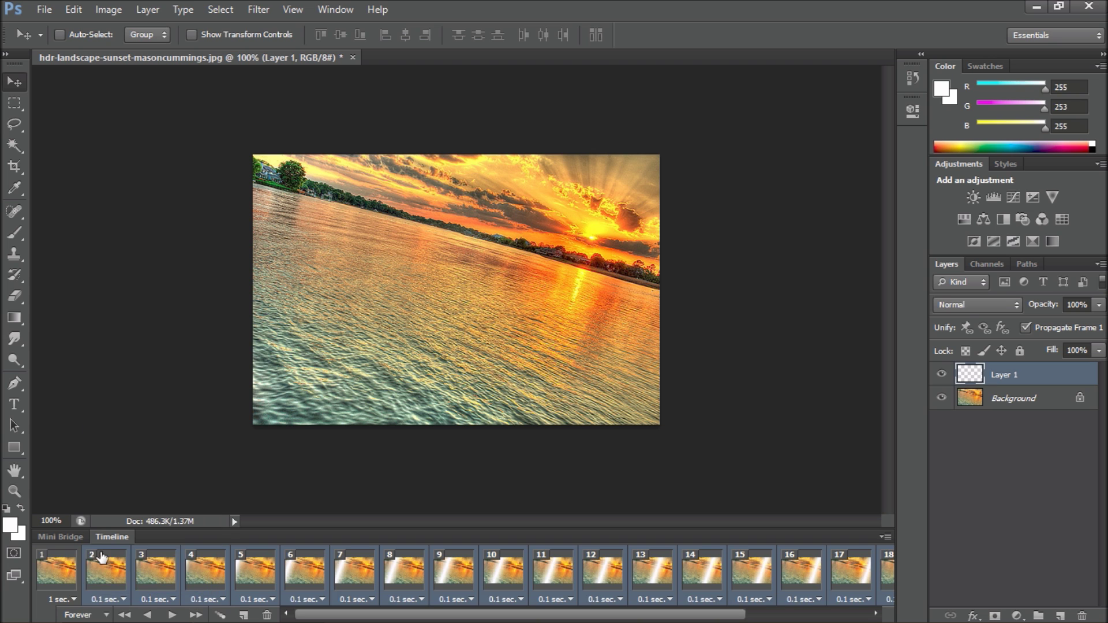
{"action": "left_click", "coordinate": [75, 563]}
{"action": "left_click", "coordinate": [173, 615]}
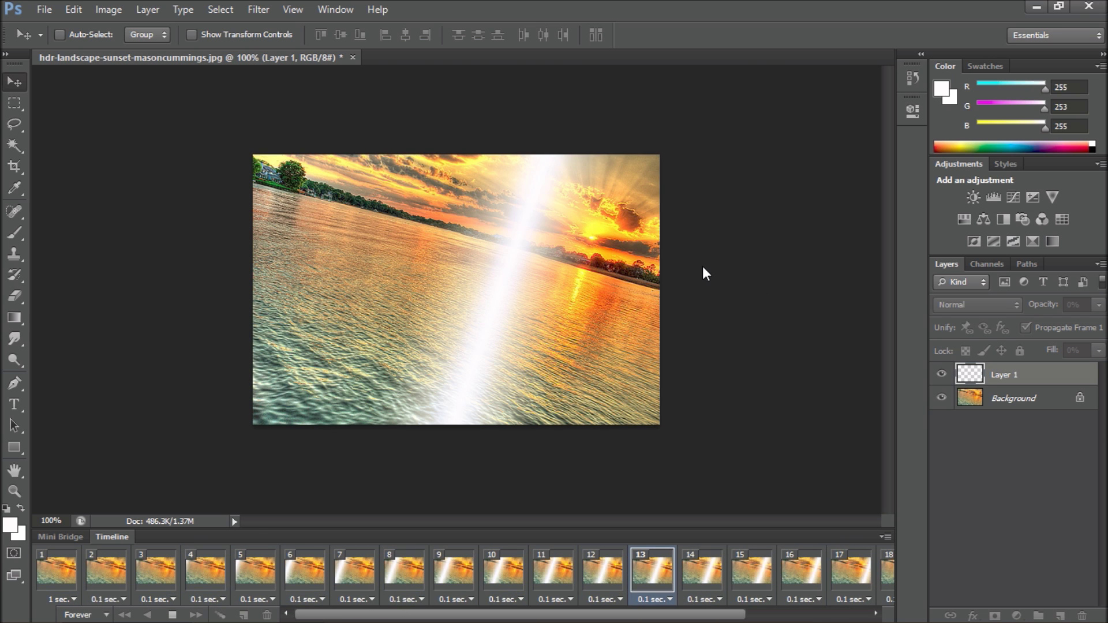
{"action": "key", "text": "ctrl+alt+shift+s"}
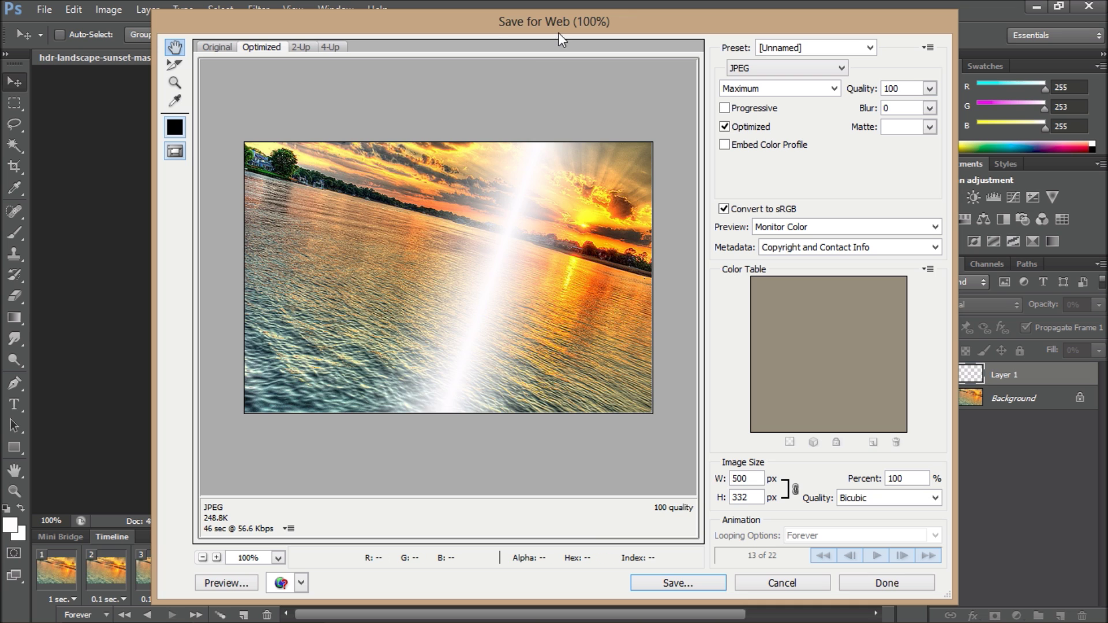
{"action": "left_click", "coordinate": [843, 69]}
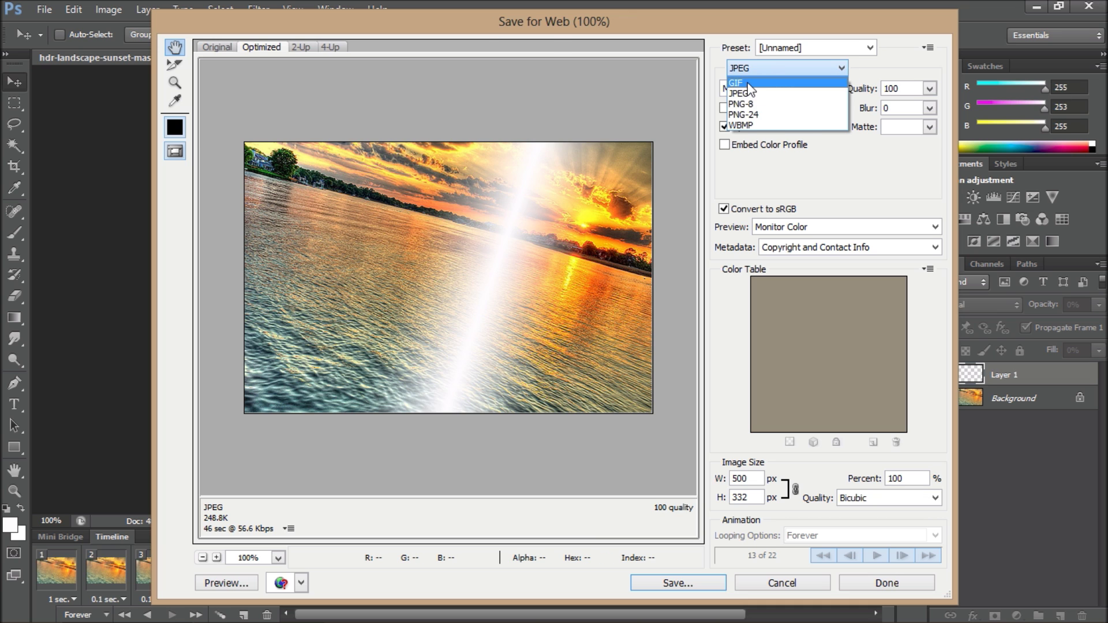
{"action": "left_click", "coordinate": [748, 75]}
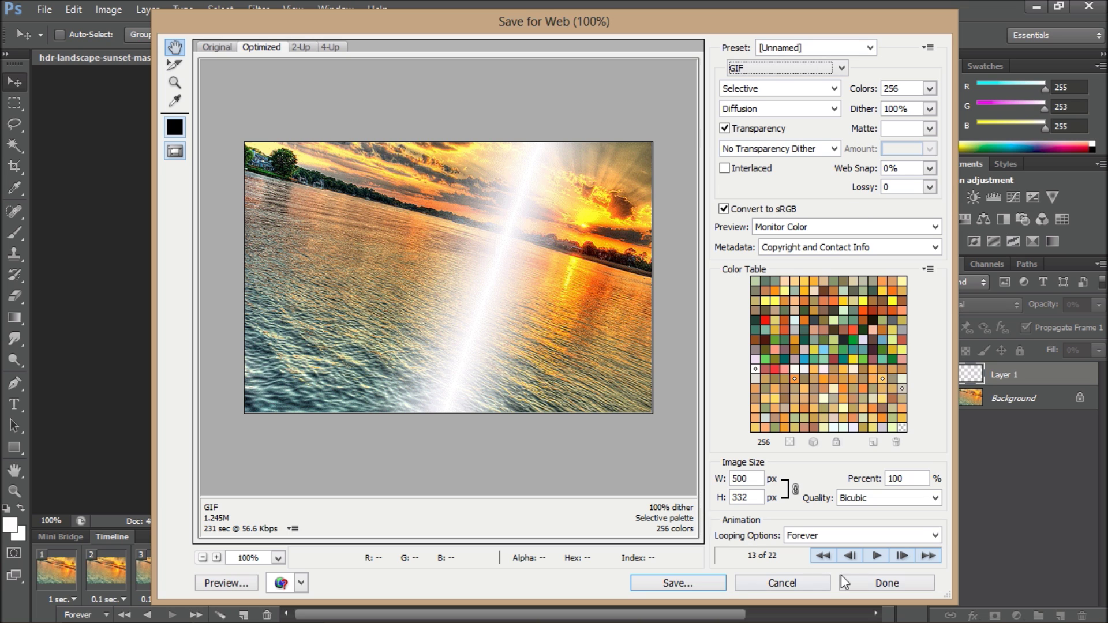
{"action": "left_click", "coordinate": [877, 556]}
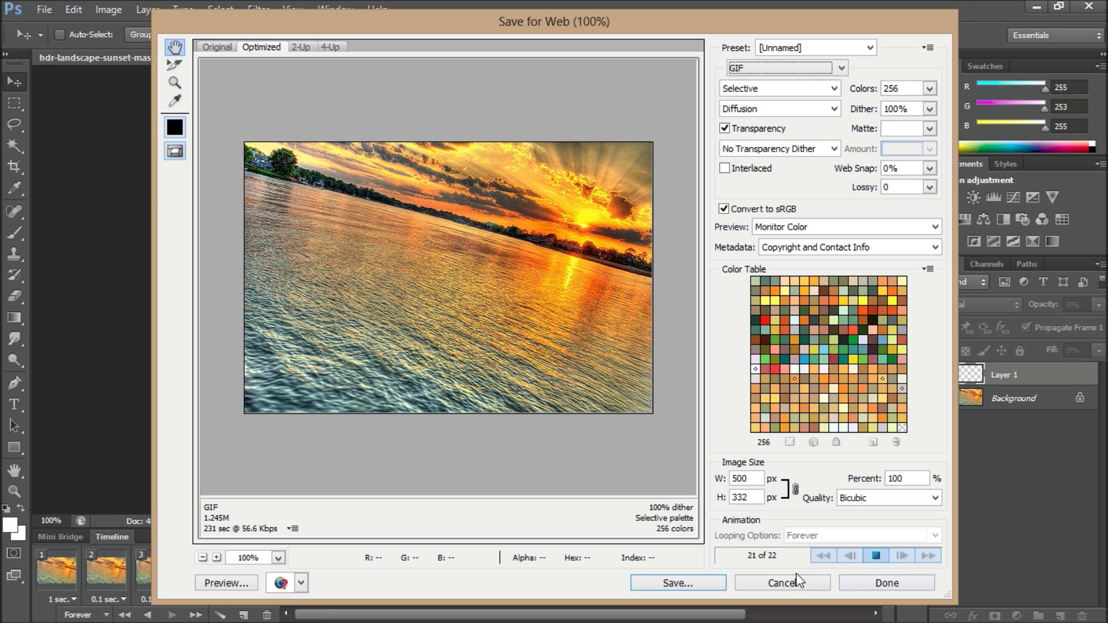
{"action": "left_click", "coordinate": [783, 583], "text": "alt"}
{"action": "key", "text": "Escape"}
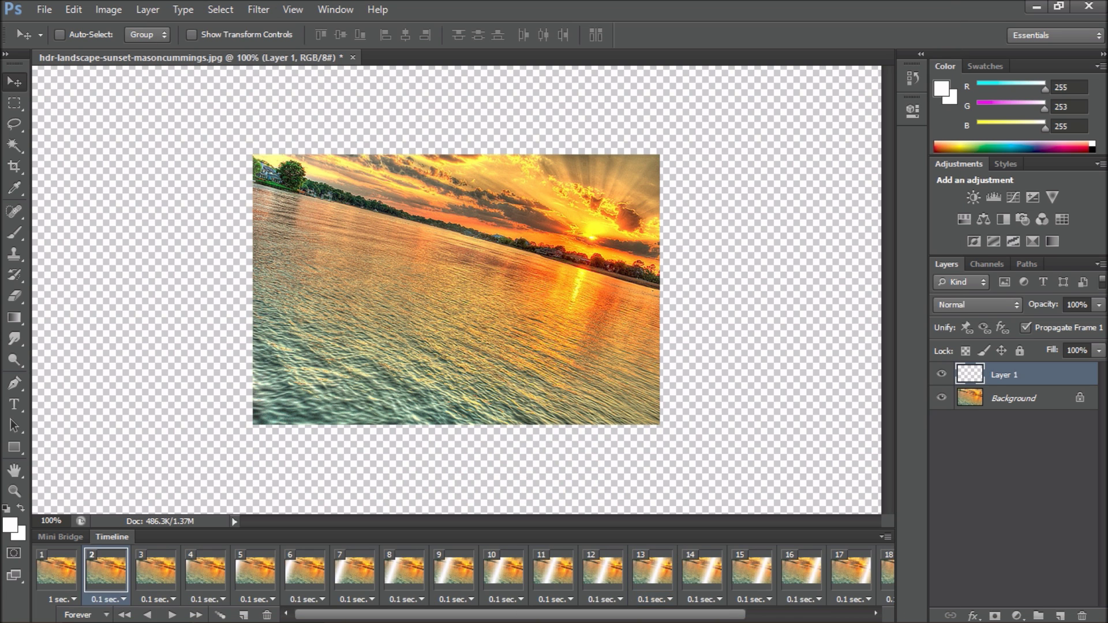
- Delete timeline frames 2 through 22
{"action": "left_click", "coordinate": [662, 616]}
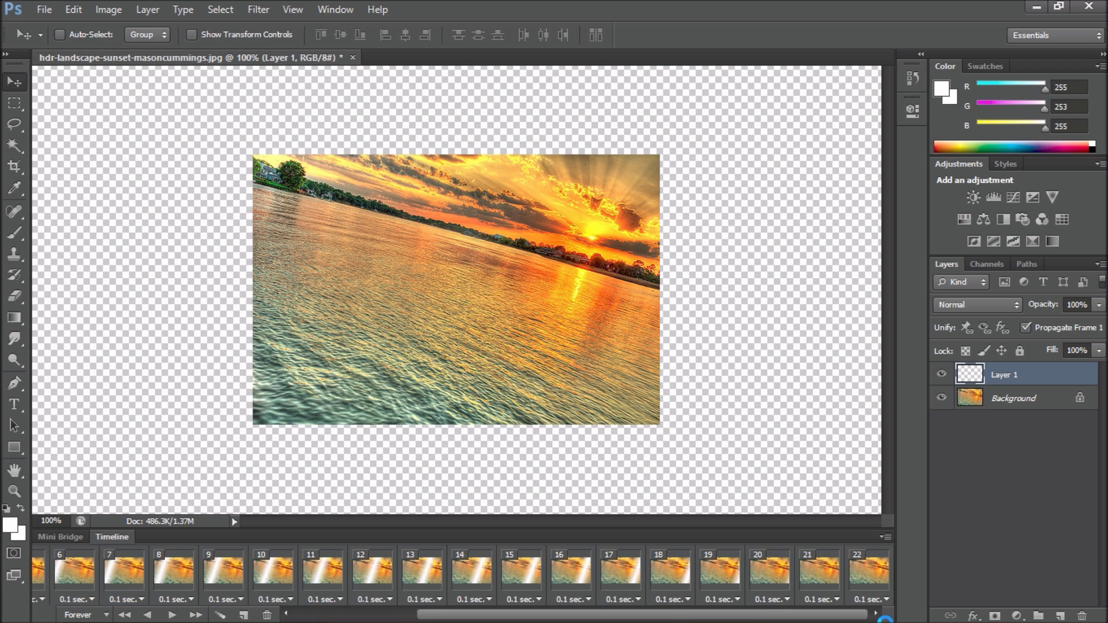
{"action": "left_click", "coordinate": [877, 571], "text": "shift"}
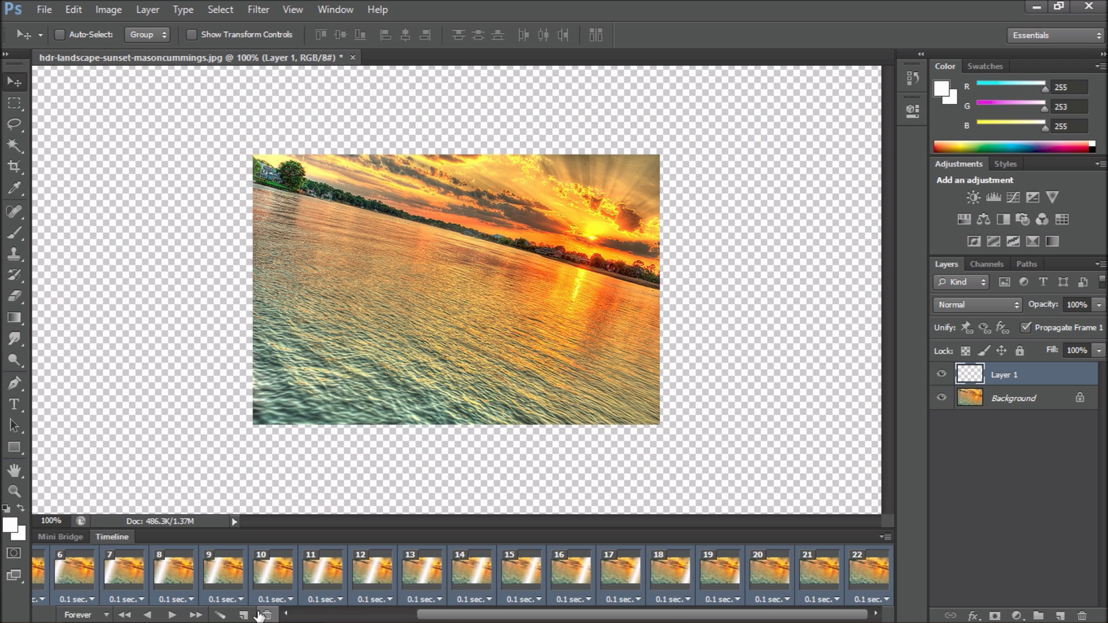
{"action": "left_click", "coordinate": [264, 616]}
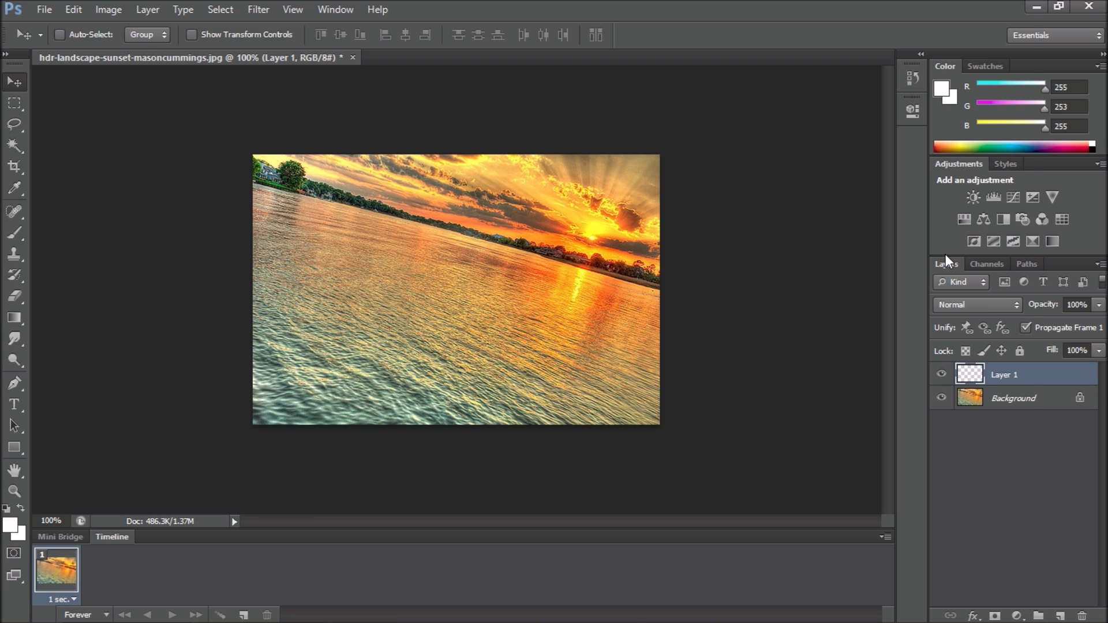
- Blend the shine layer as Soft Light, slide it to its start, and duplicate the frame
{"action": "left_click", "coordinate": [982, 305]}
{"action": "left_click", "coordinate": [975, 201]}
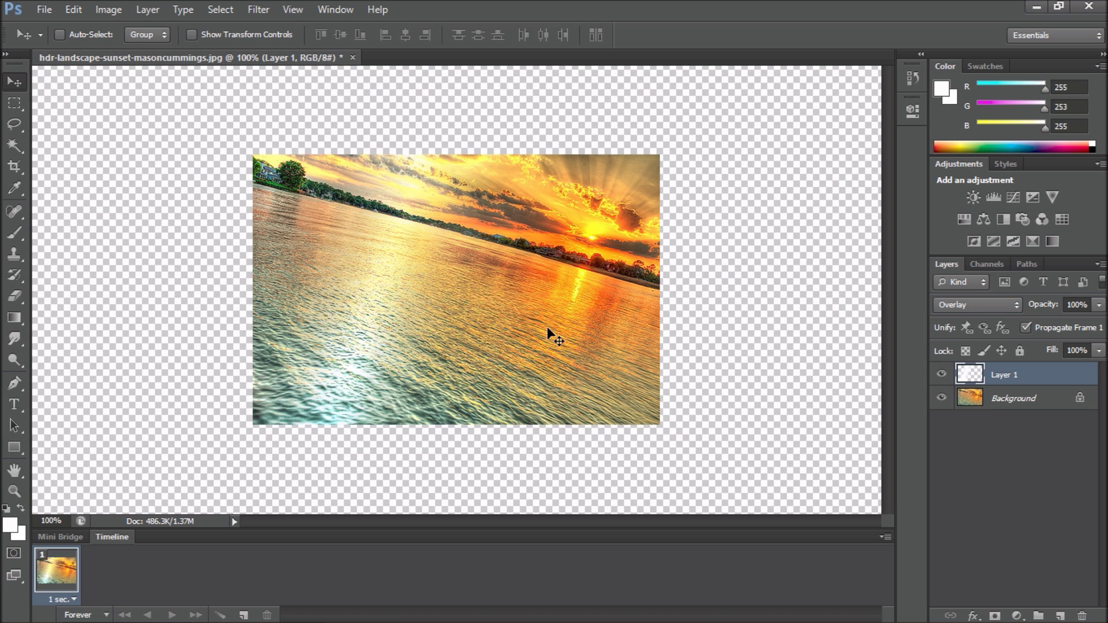
{"action": "left_click", "coordinate": [992, 309]}
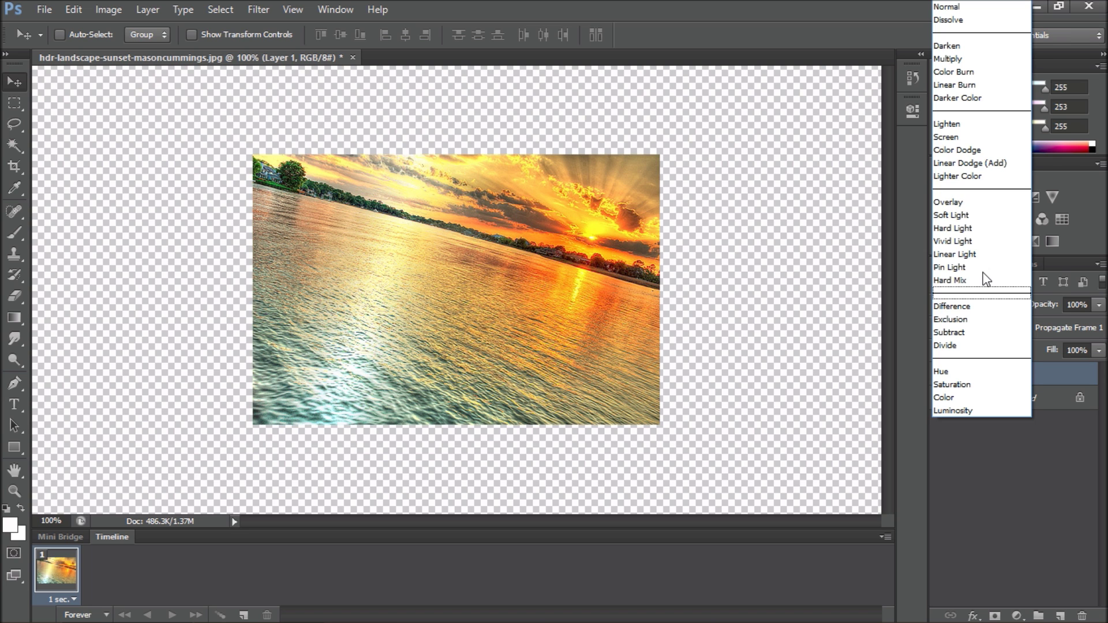
{"action": "left_click", "coordinate": [975, 217]}
{"action": "left_click_drag", "start_coordinate": [411, 336], "coordinate": [197, 298]}
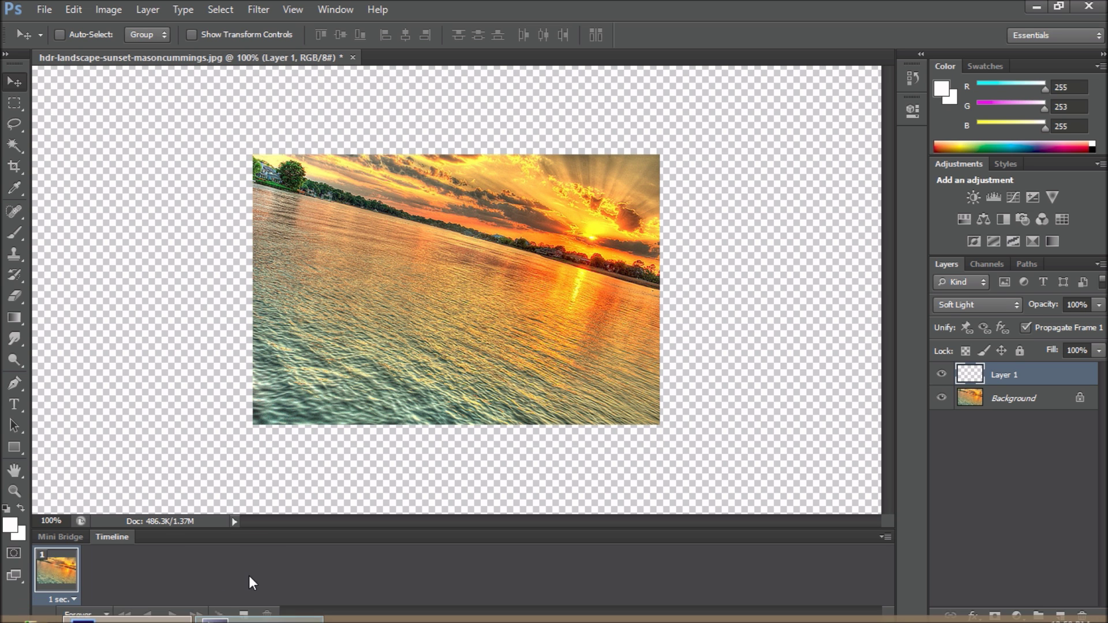
{"action": "left_click", "coordinate": [244, 615]}
- Drag the shine layer to the image's far side and tween 20 in-between frames
{"action": "left_click_drag", "start_coordinate": [235, 300], "coordinate": [823, 360]}
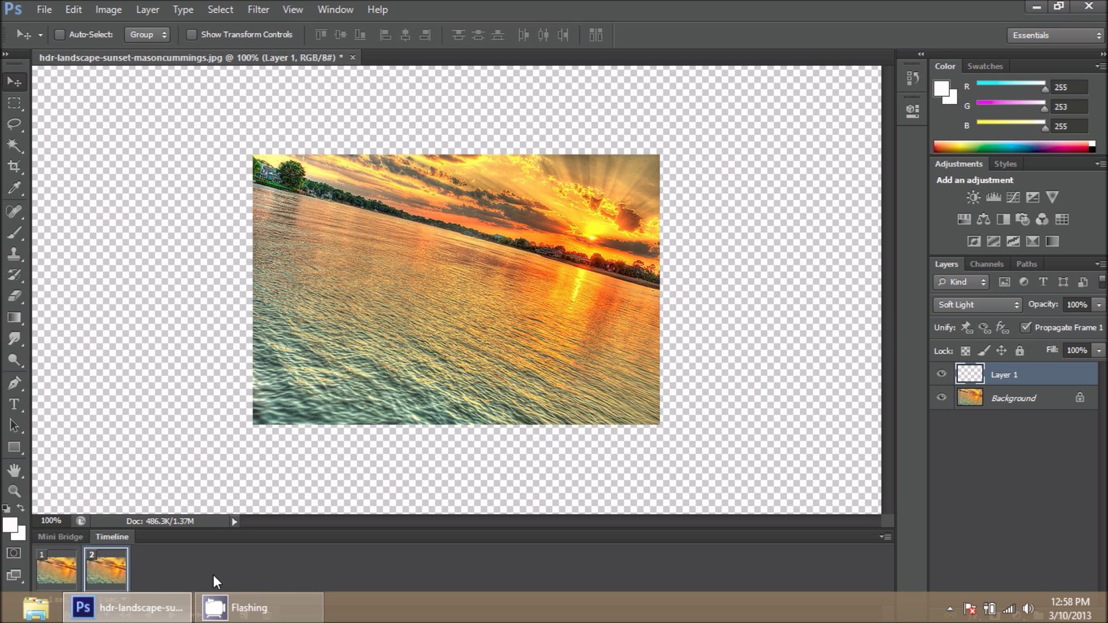
{"action": "left_click", "coordinate": [220, 615]}
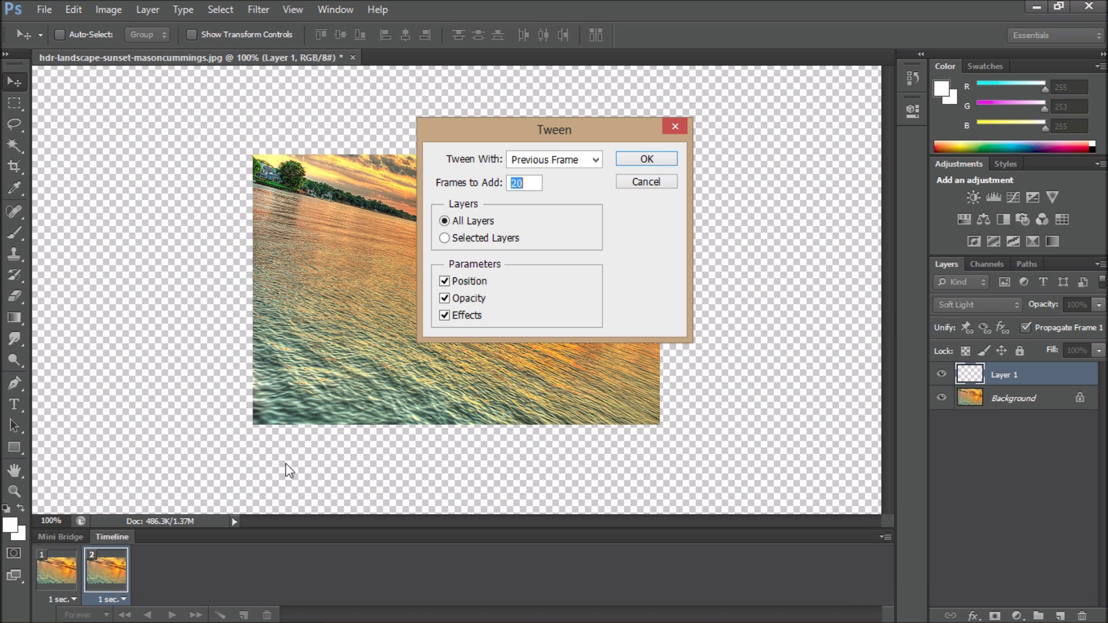
{"action": "key", "text": "Return"}
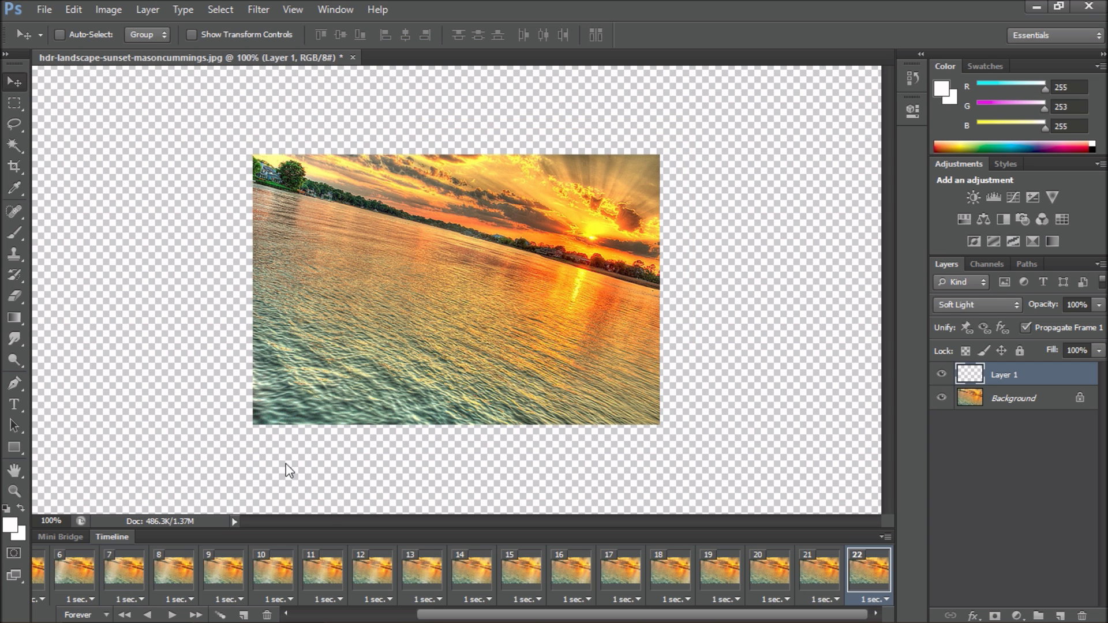
- Give frames 2 through 22 a 0.1 second delay, then play the sweep from frame 1
{"action": "scroll", "coordinate": [395, 605], "scroll_direction": "left", "scroll_amount": 1}
{"action": "scroll", "coordinate": [395, 605], "scroll_direction": "left", "scroll_amount": 3}
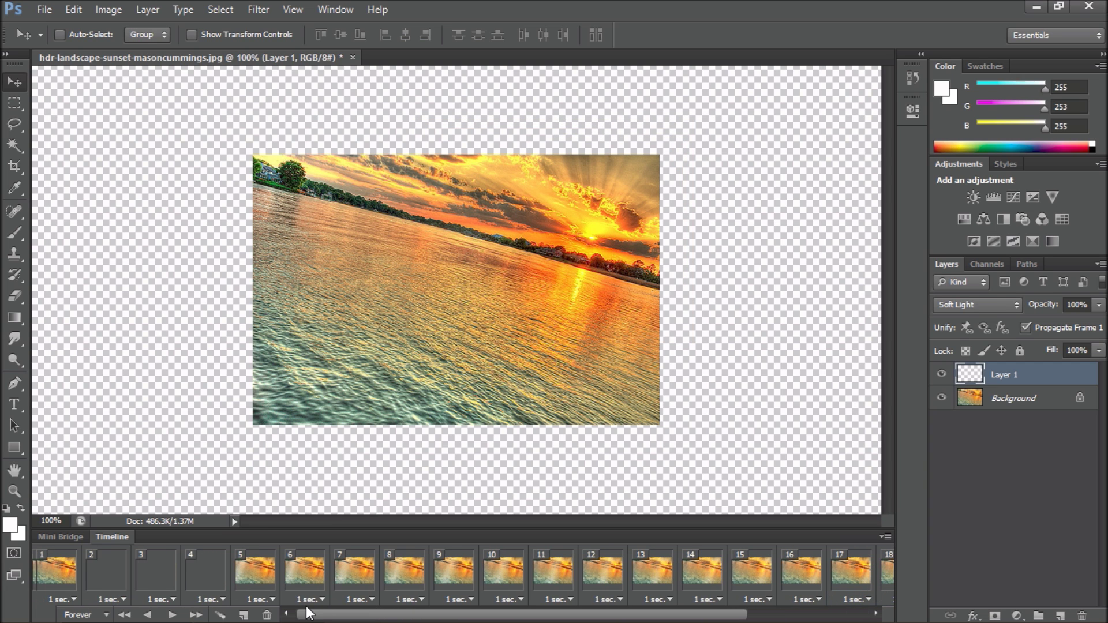
{"action": "left_click", "coordinate": [98, 580], "text": "shift"}
{"action": "left_click", "coordinate": [107, 600]}
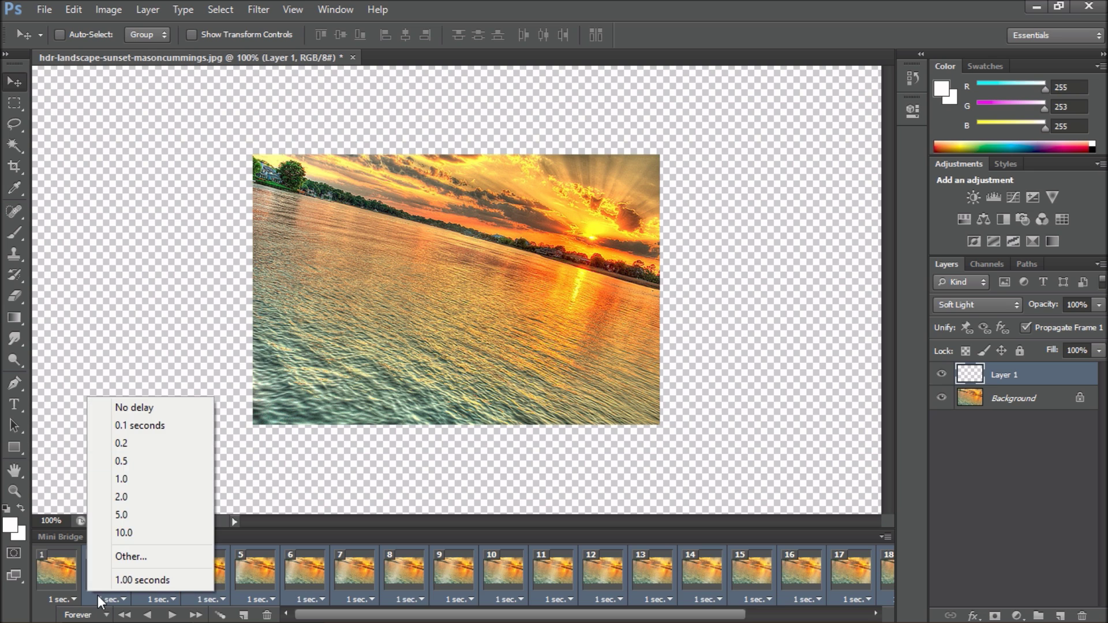
{"action": "left_click", "coordinate": [190, 425]}
{"action": "left_click", "coordinate": [67, 560]}
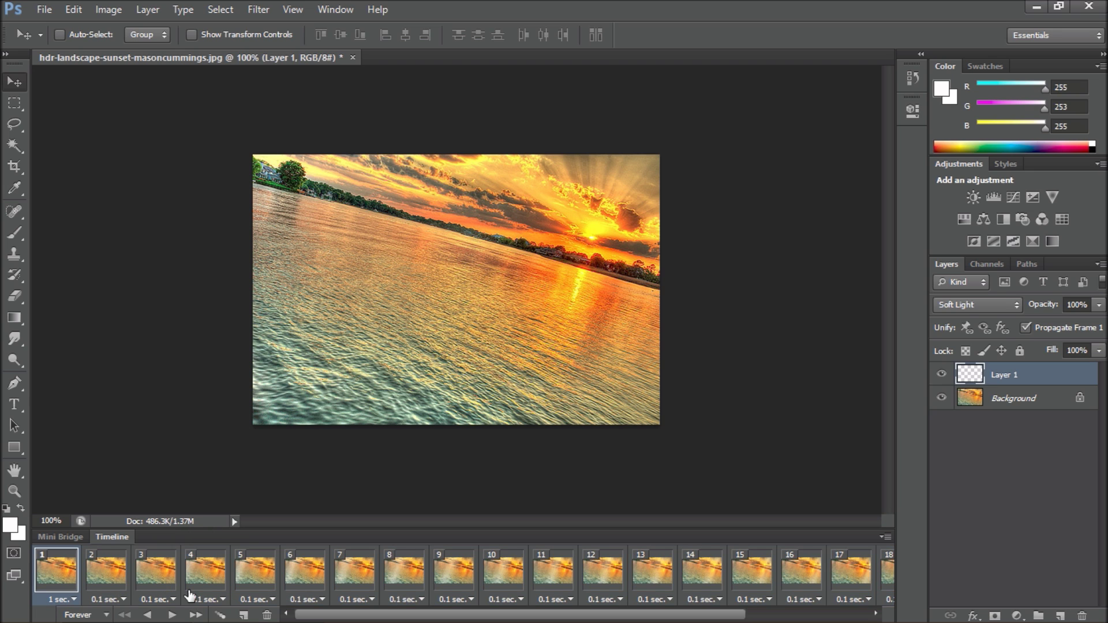
{"action": "left_click", "coordinate": [172, 614]}
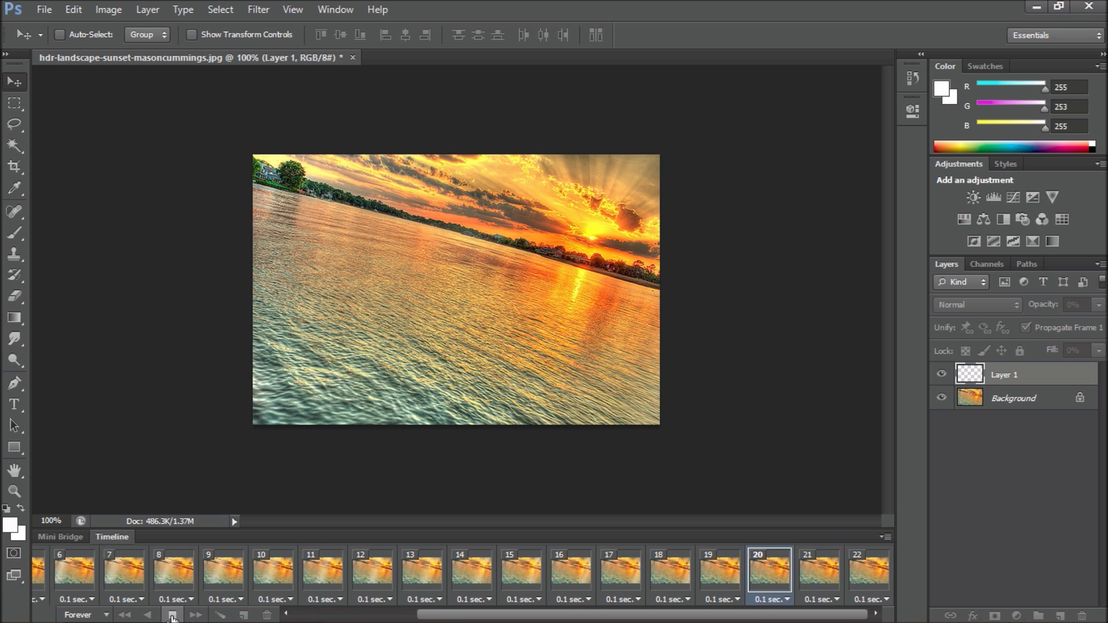
- Set Save for Web to GIF output and preview the soft-light animation
{"action": "key", "text": "ctrl+alt+shift+s"}
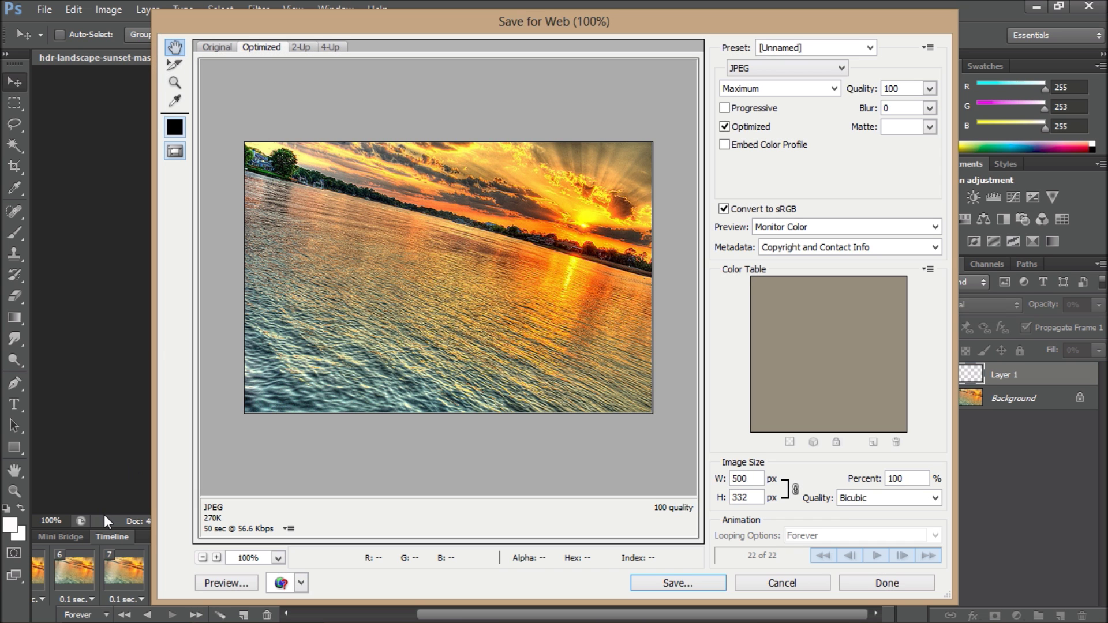
{"action": "left_click", "coordinate": [786, 68]}
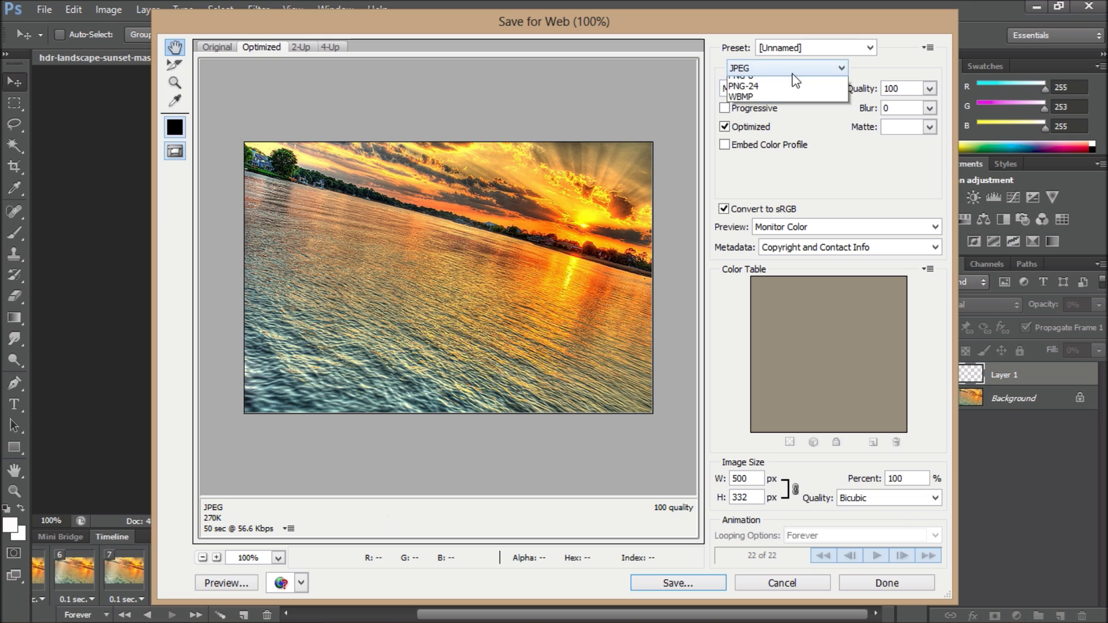
{"action": "left_click", "coordinate": [775, 63]}
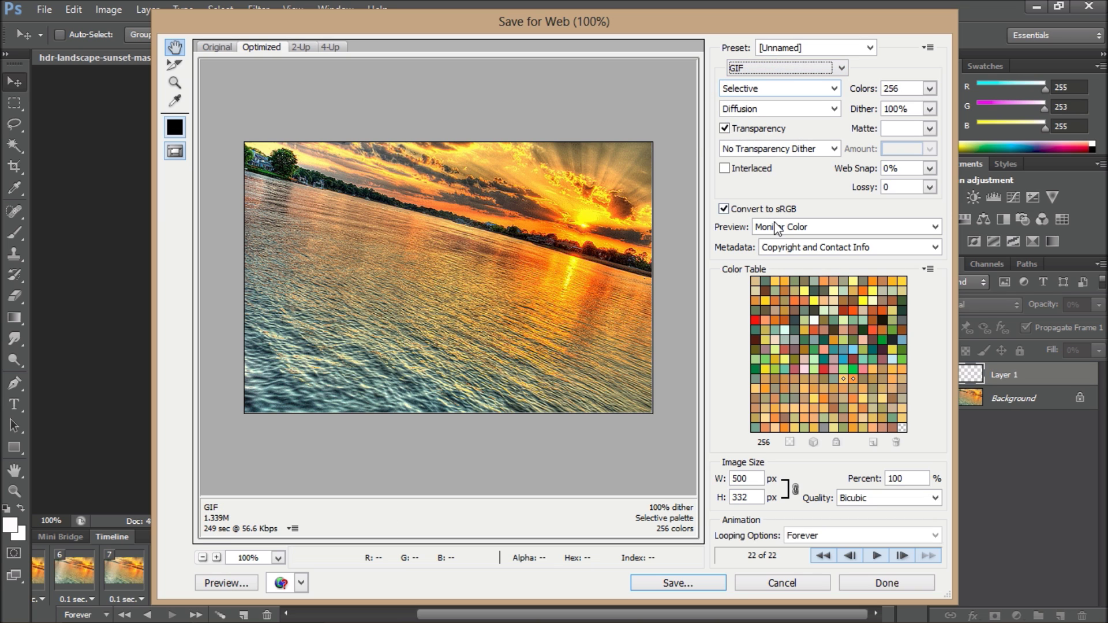
{"action": "left_click", "coordinate": [875, 556]}
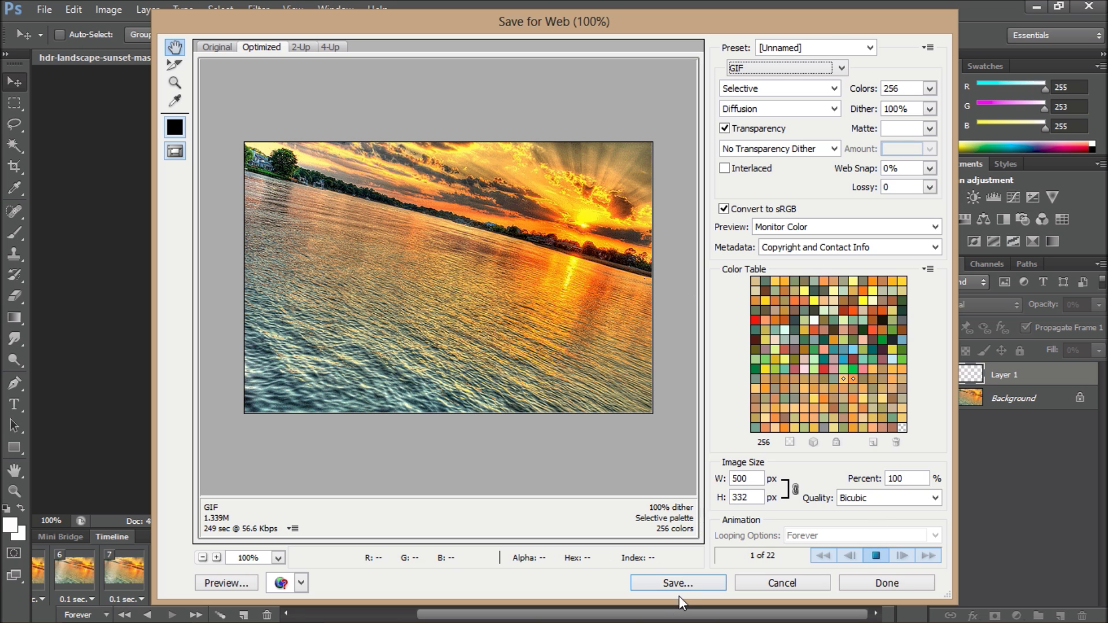
- Save the GIF into Downloads, close the export window and minimize Photoshop
{"action": "left_click", "coordinate": [678, 581]}
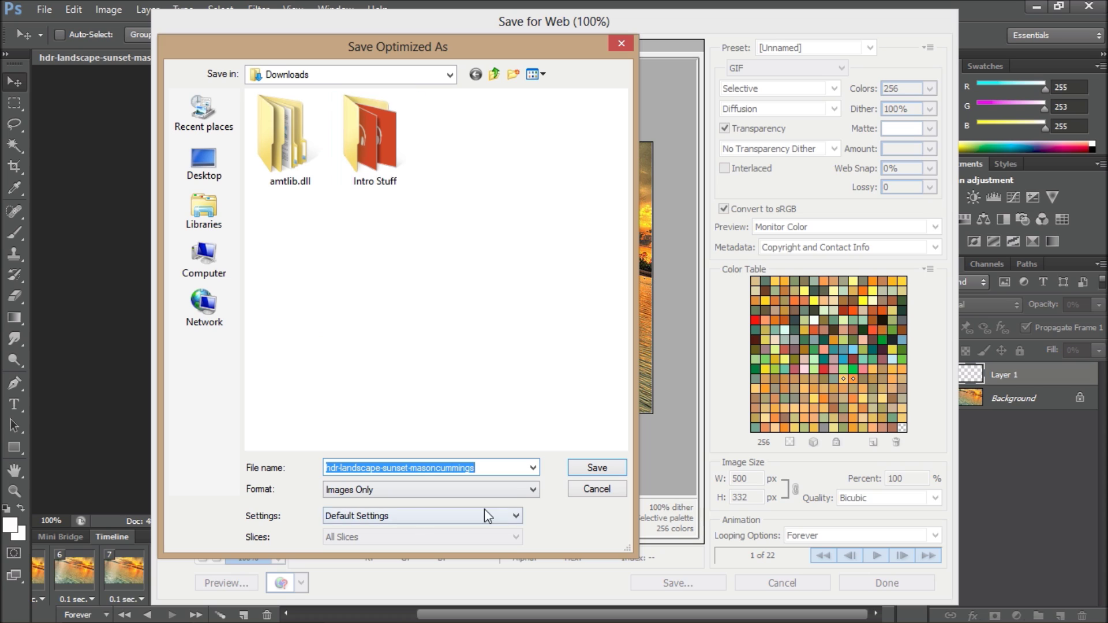
{"action": "left_click", "coordinate": [577, 489]}
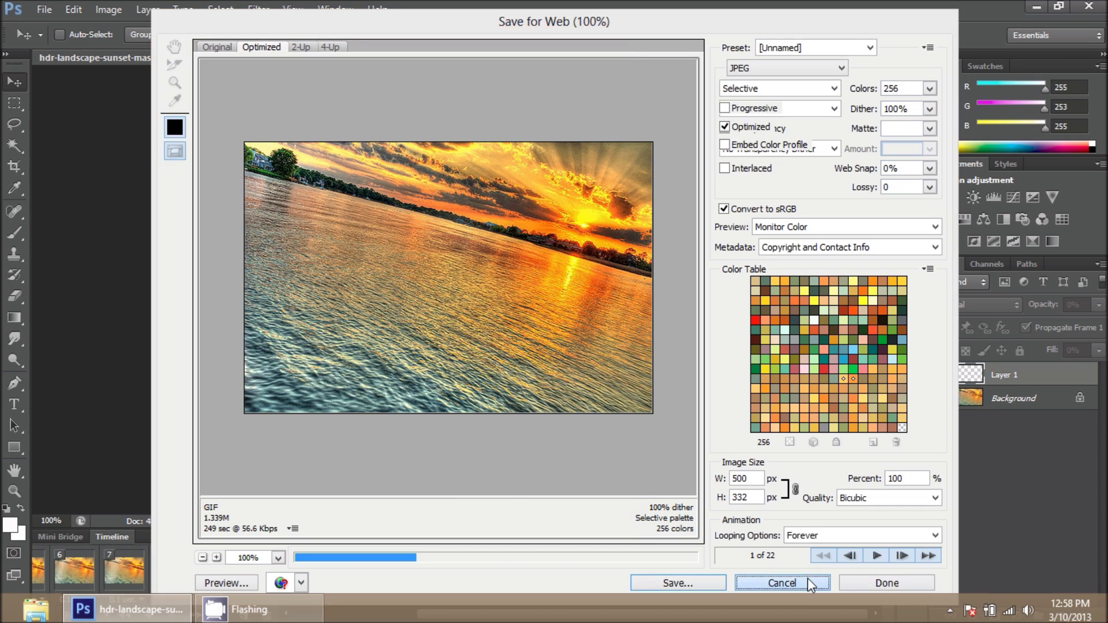
{"action": "left_click", "coordinate": [808, 577]}
{"action": "left_click", "coordinate": [1037, 7]}
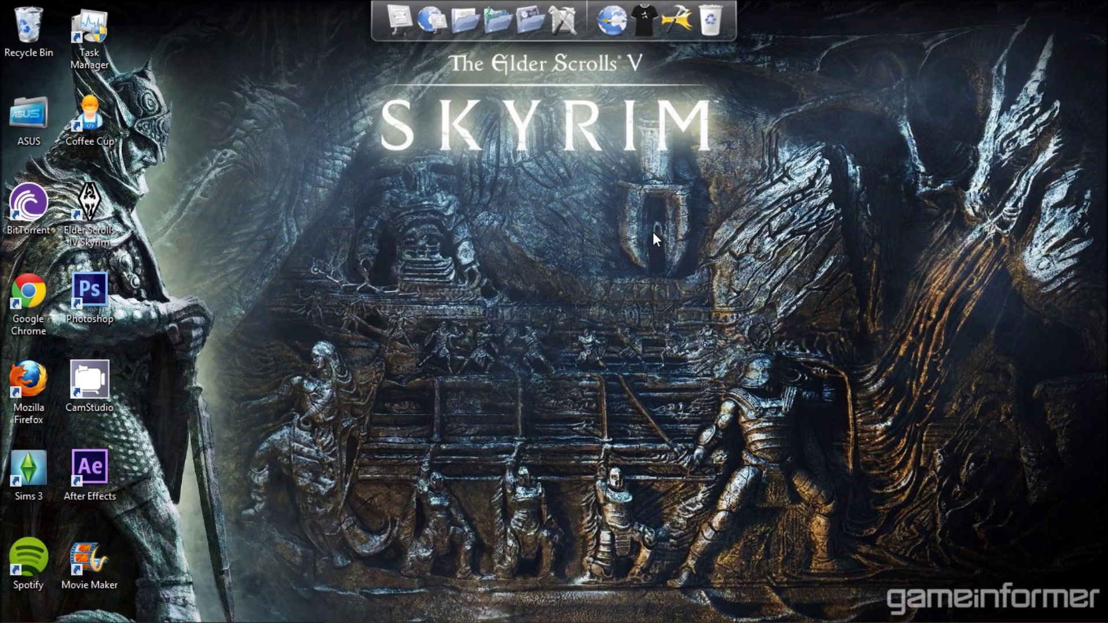
{"action": "mouse_move", "coordinate": [209, 614]}
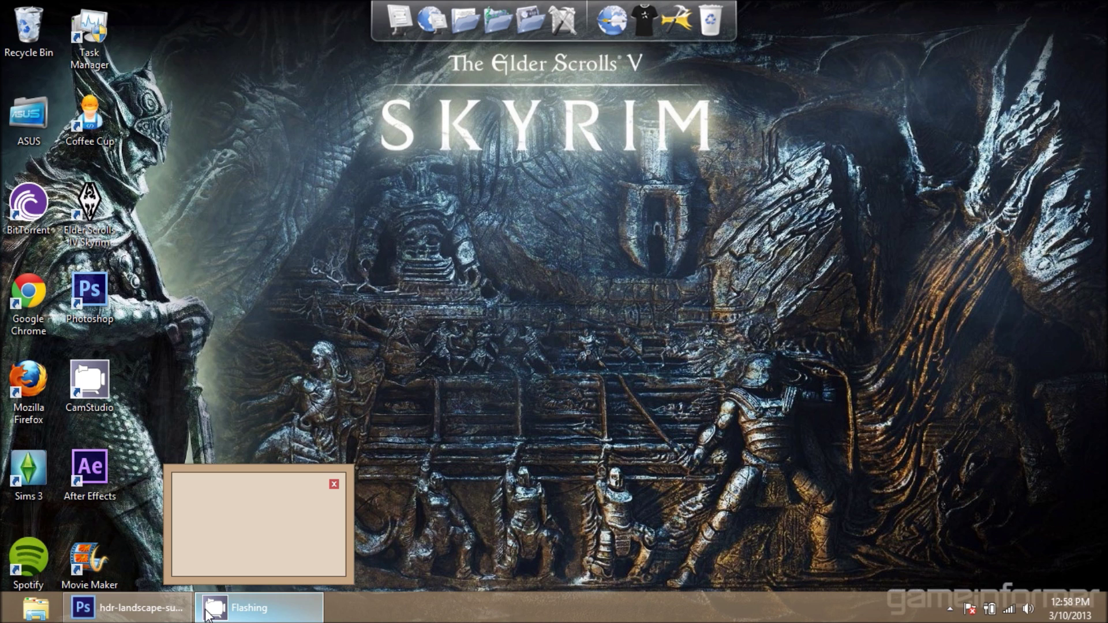